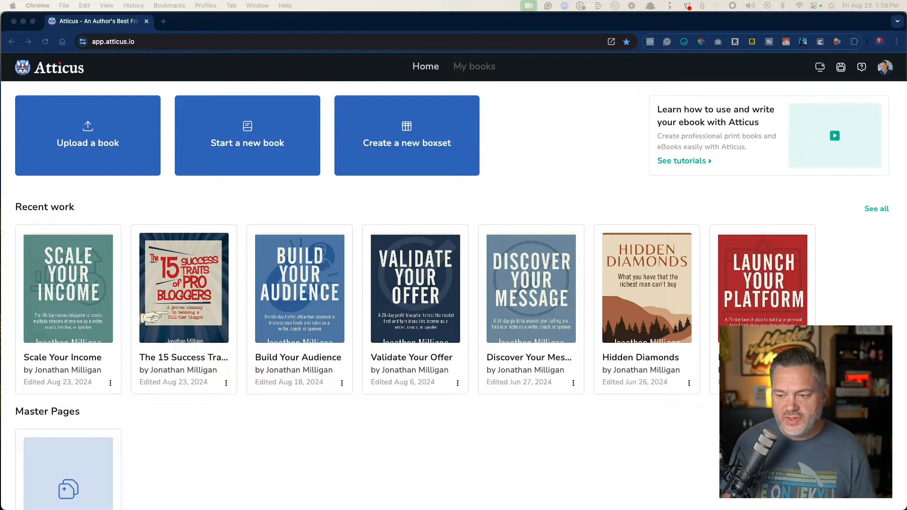
scroll(354, 283, "down", 3)
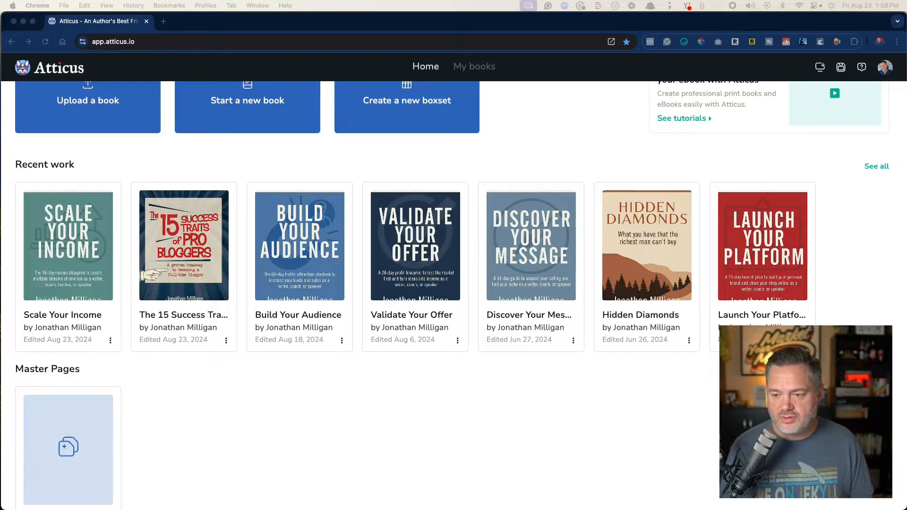
- Open the Build Your Audience book from Recent work into the editor
left_click(296, 241)
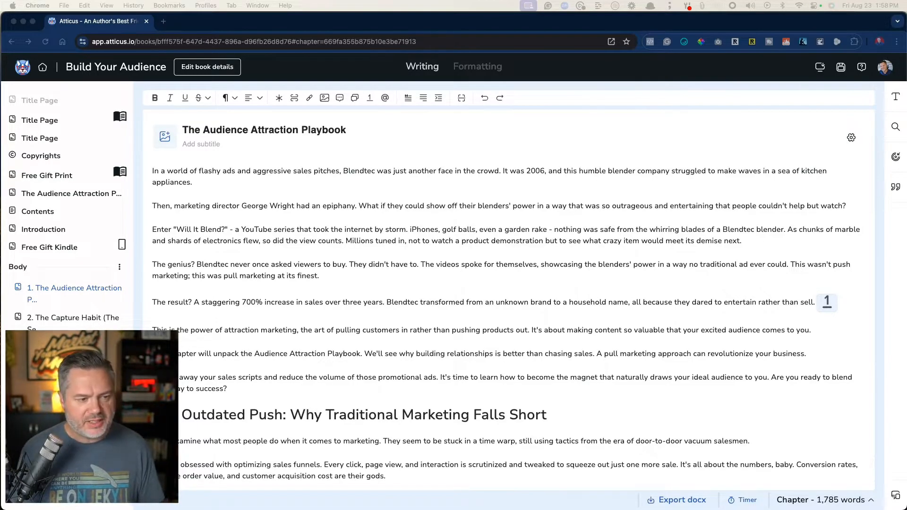
- Show the live chapter preview and enlarge the browser page content
left_click(896, 498)
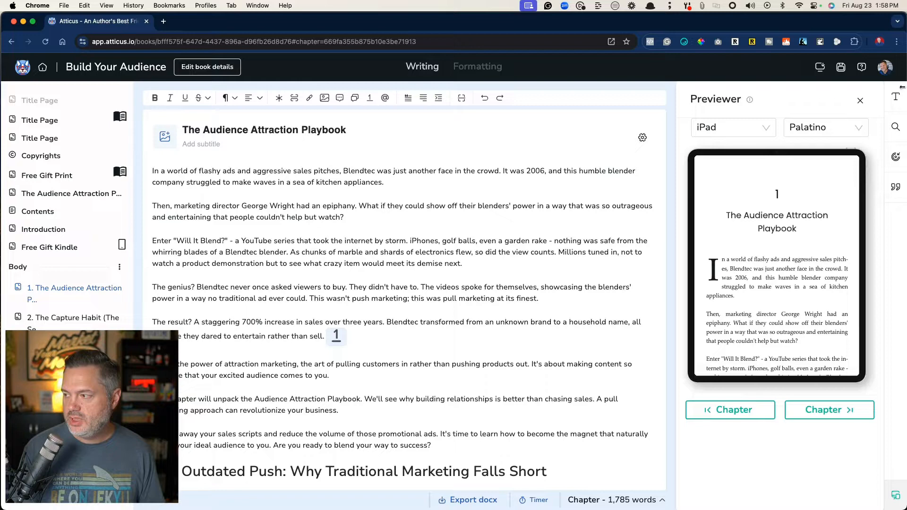
left_click(897, 44)
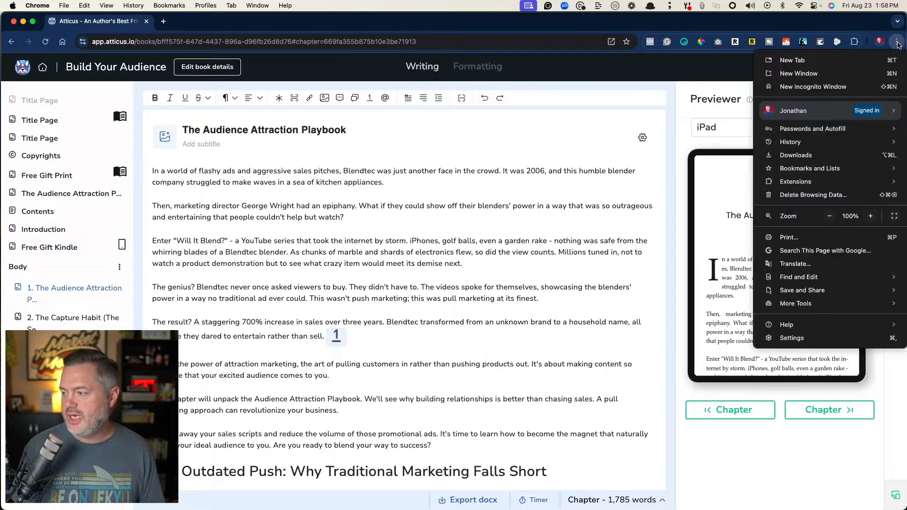
left_click(870, 216)
left_click(682, 74)
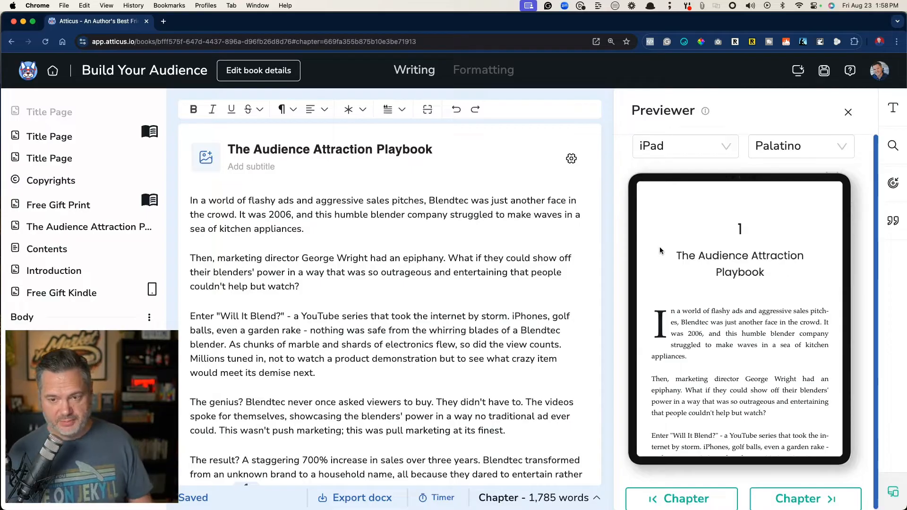
scroll(707, 317, "down", 1)
scroll(707, 317, "down", 3)
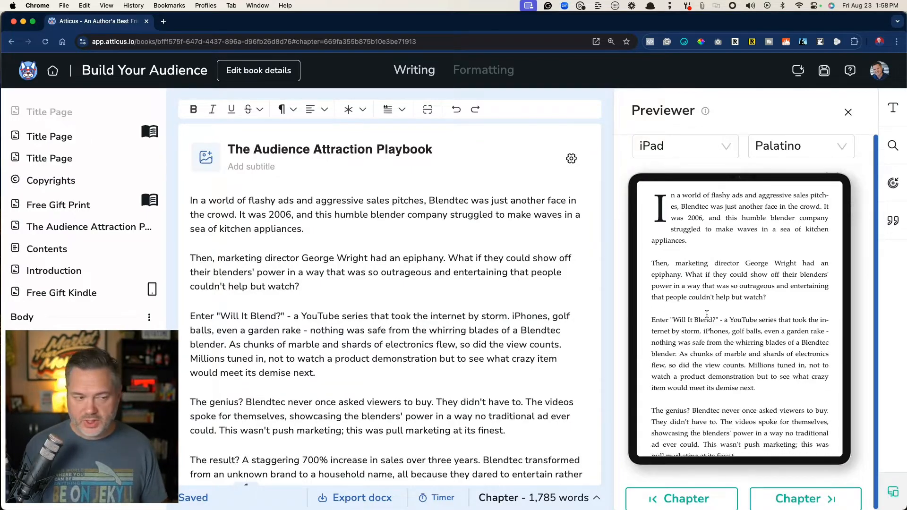
scroll(707, 317, "down", 2)
scroll(706, 316, "up", 6)
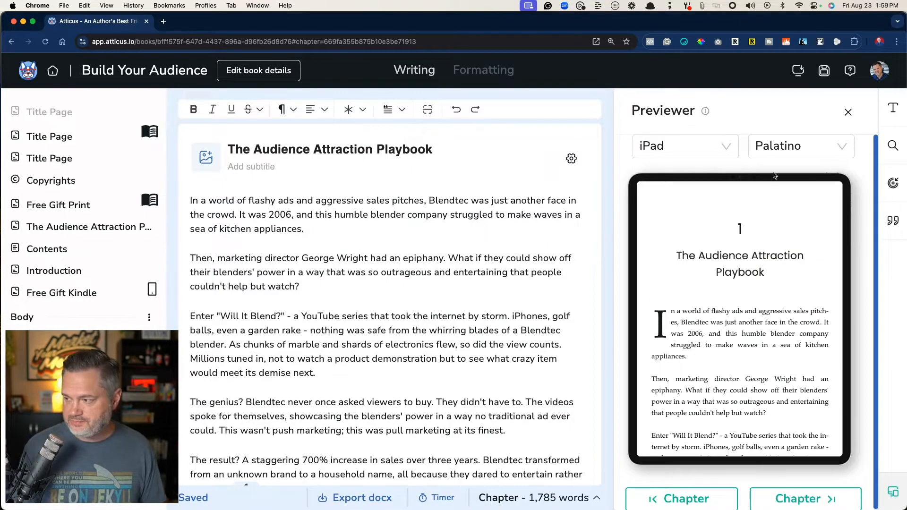
- Switch the preview device from iPad to Kindle Paperwhite, then to Print
left_click(771, 148)
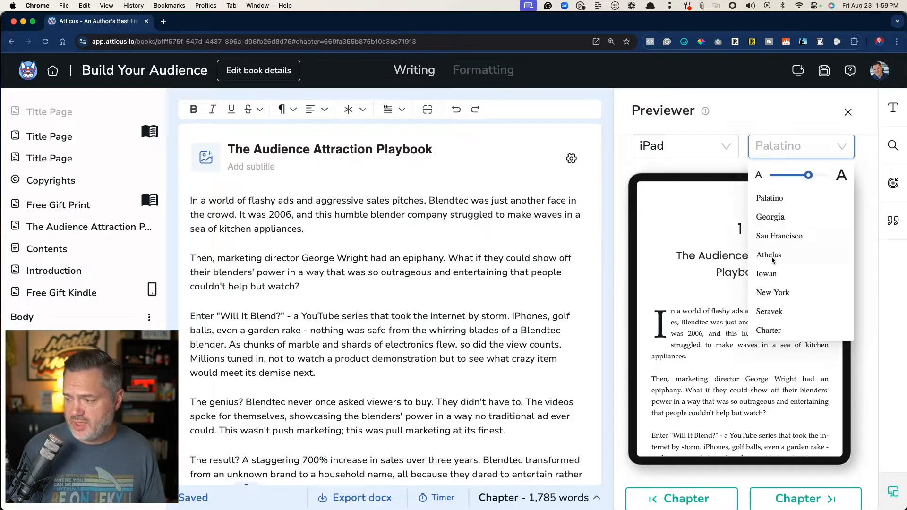
left_click(741, 120)
left_click(684, 145)
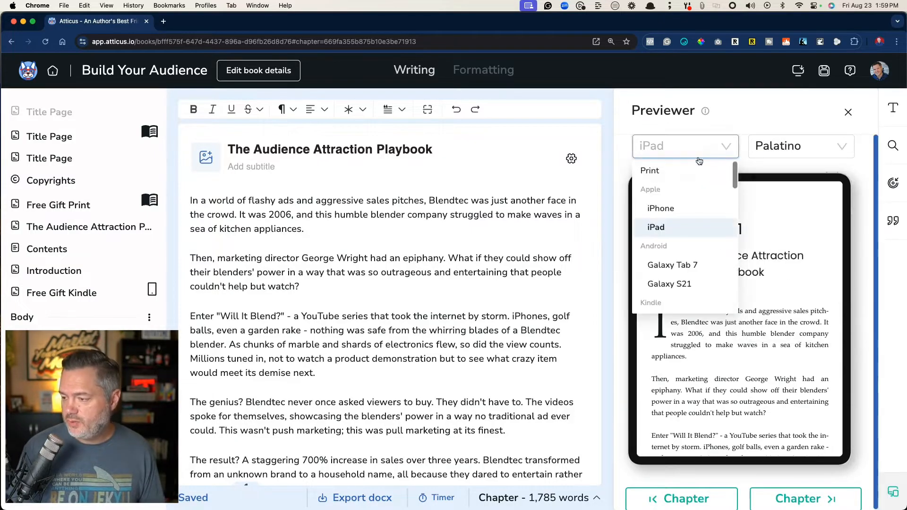
scroll(689, 230, "down", 2)
scroll(689, 230, "down", 2)
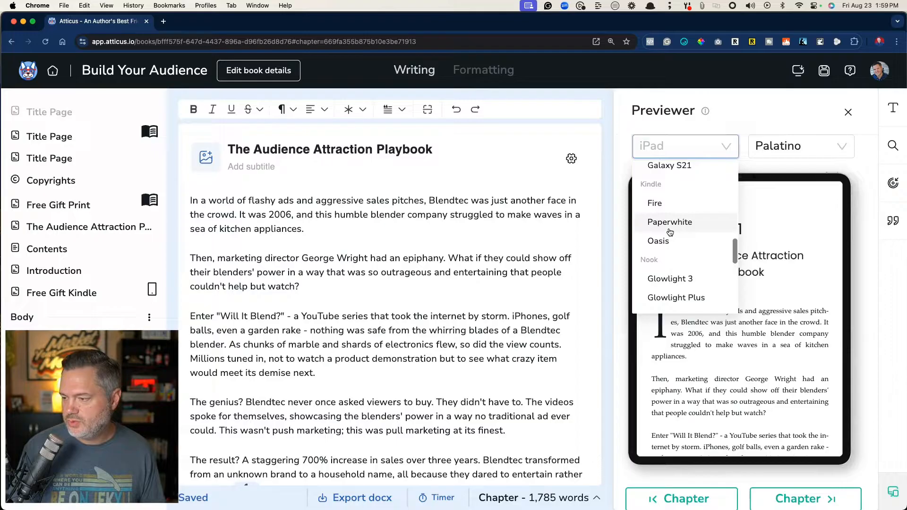
left_click(670, 222)
scroll(704, 326, "down", 3)
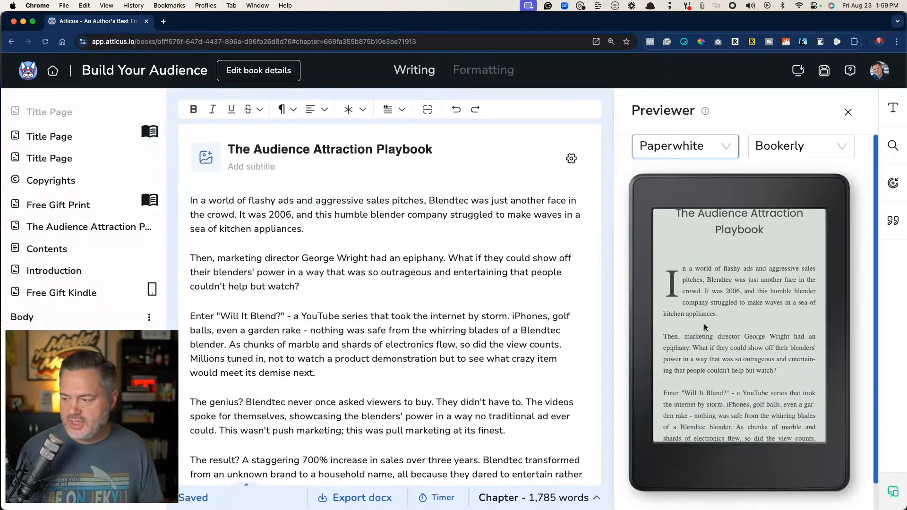
scroll(704, 327, "down", 3)
scroll(704, 326, "down", 3)
scroll(704, 326, "down", 3)
scroll(704, 326, "up", 5)
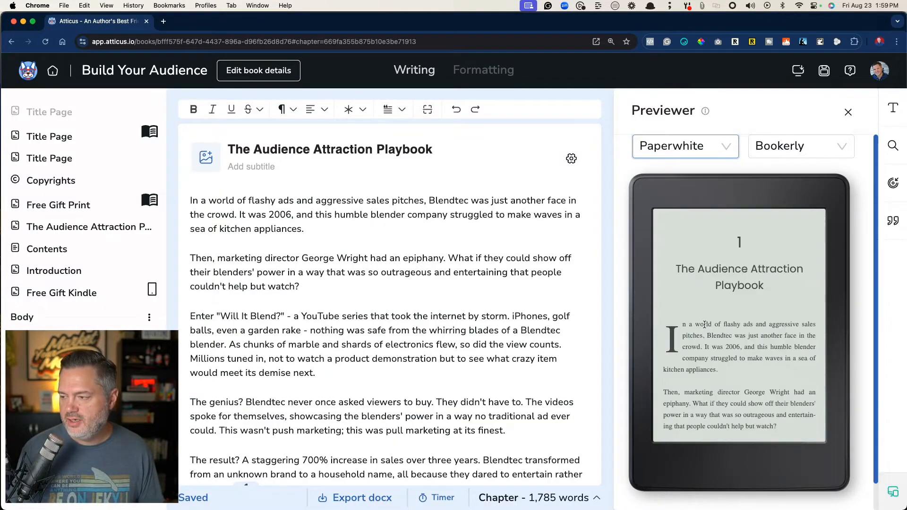
left_click(678, 146)
scroll(677, 220, "up", 3)
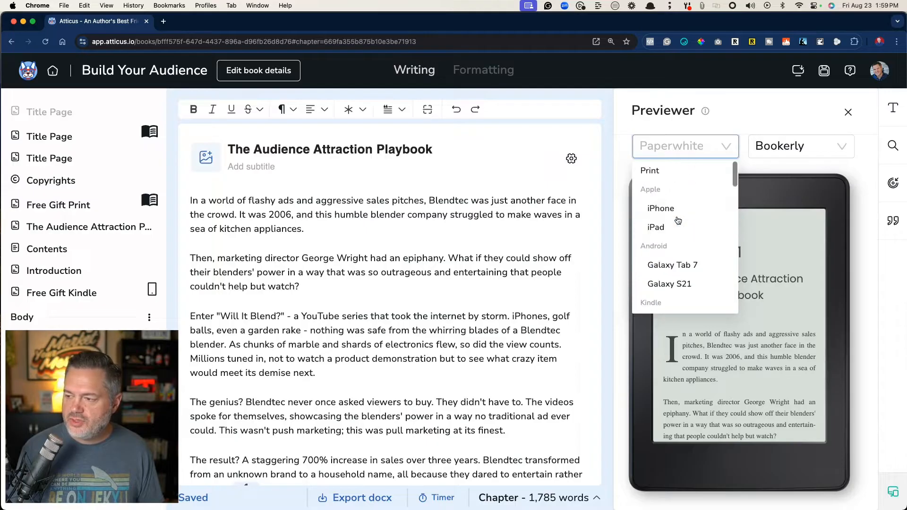
left_click(651, 171)
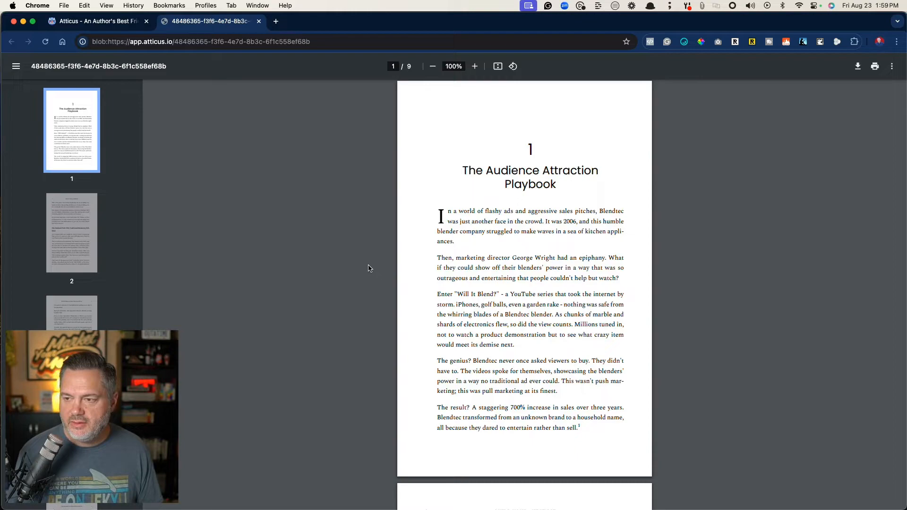
left_click(473, 65)
scroll(468, 275, "down", 5)
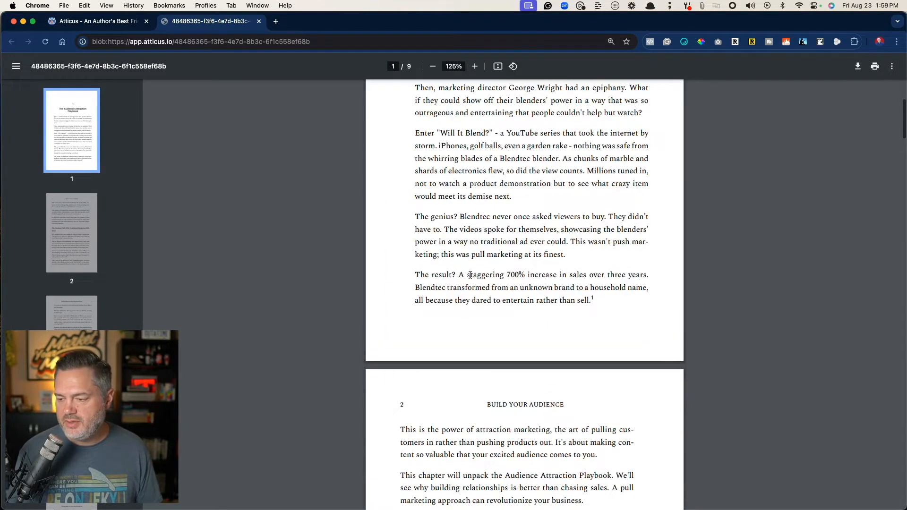
scroll(468, 274, "up", 5)
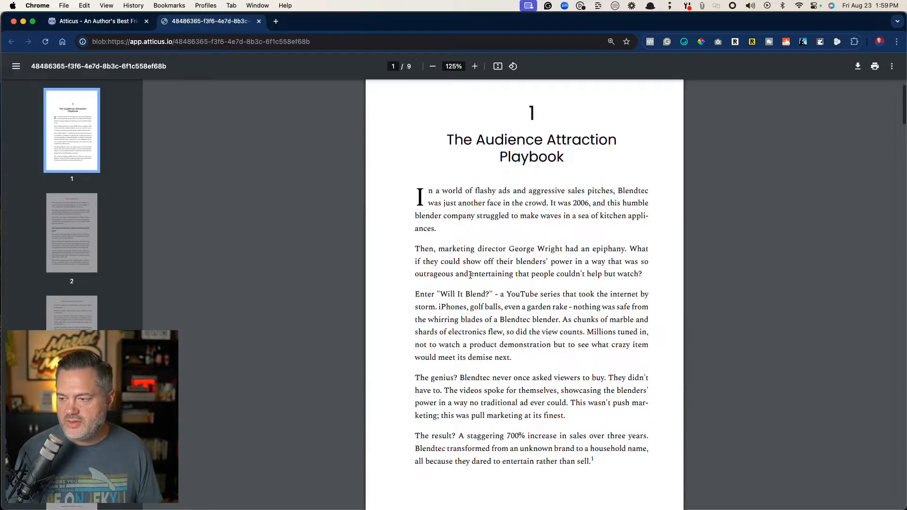
scroll(470, 275, "down", 10)
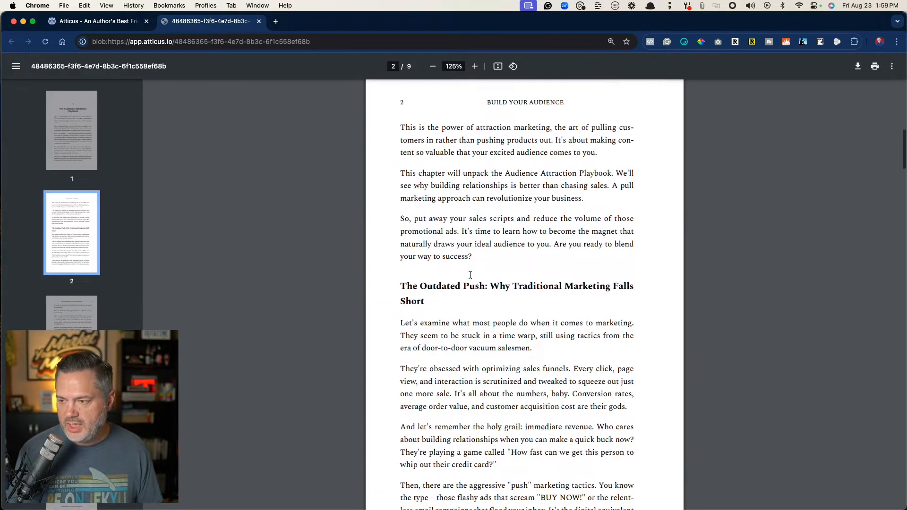
scroll(469, 275, "up", 3)
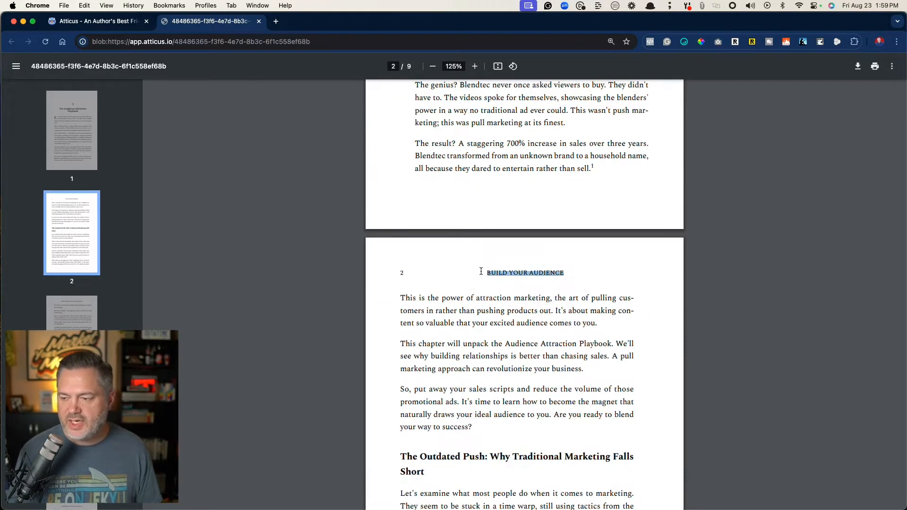
scroll(480, 272, "down", 10)
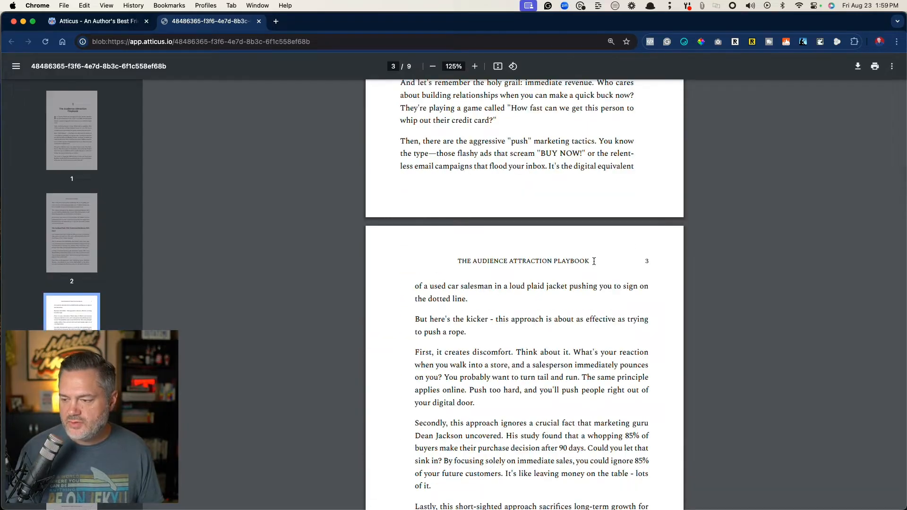
scroll(431, 258, "up", 10)
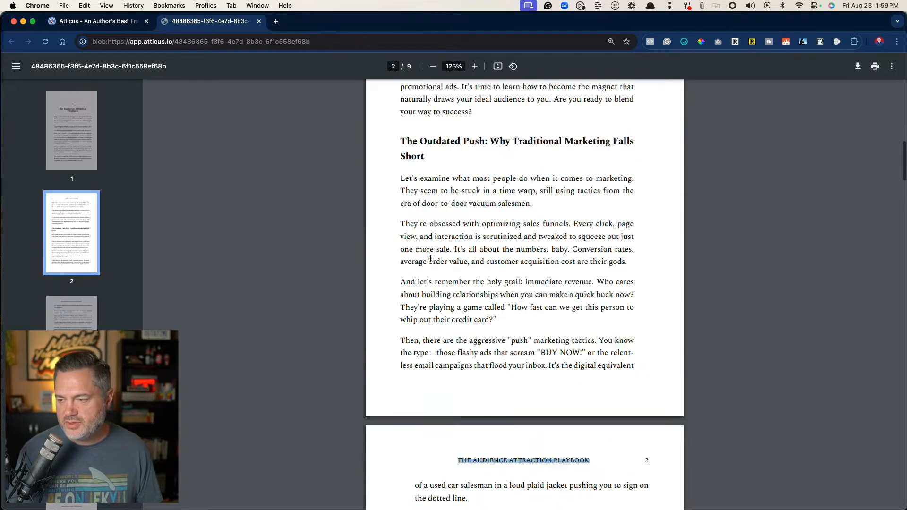
scroll(492, 179, "down", 8)
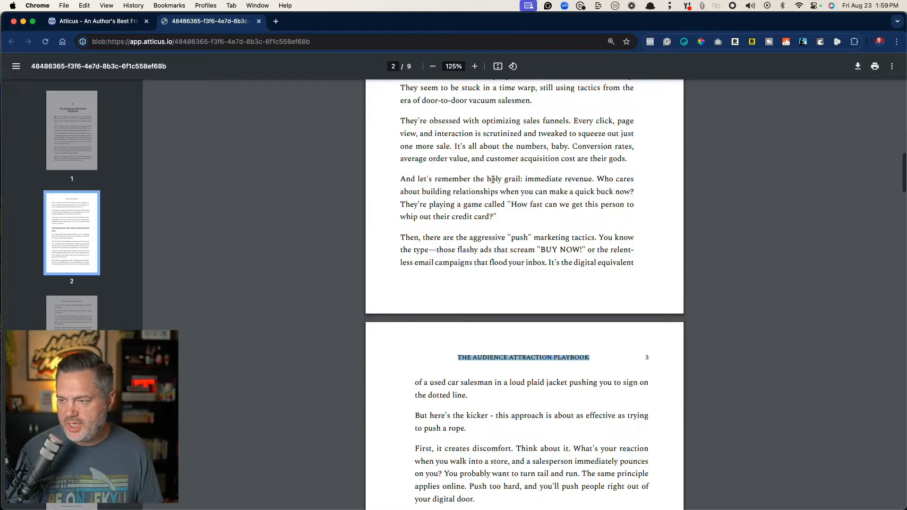
left_click(473, 66)
scroll(466, 265, "down", 5)
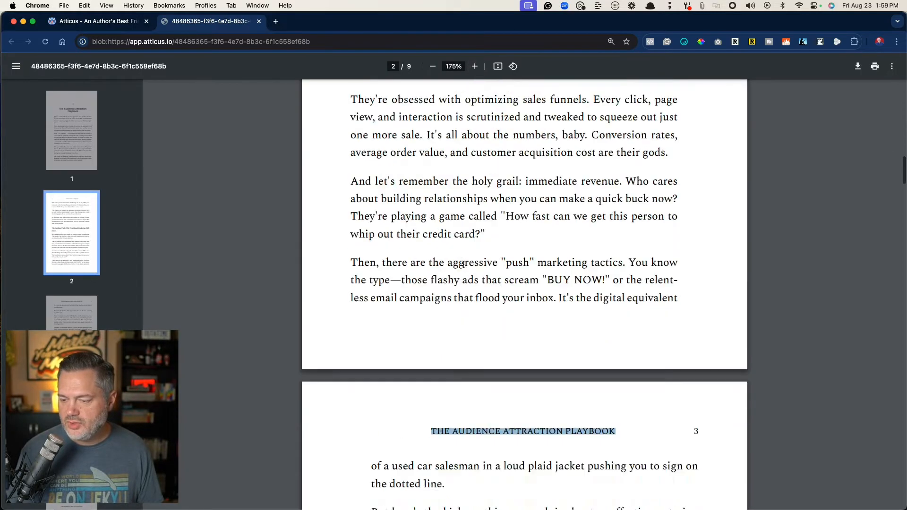
scroll(465, 265, "down", 5)
scroll(463, 265, "down", 5)
scroll(463, 265, "down", 5)
scroll(464, 265, "down", 5)
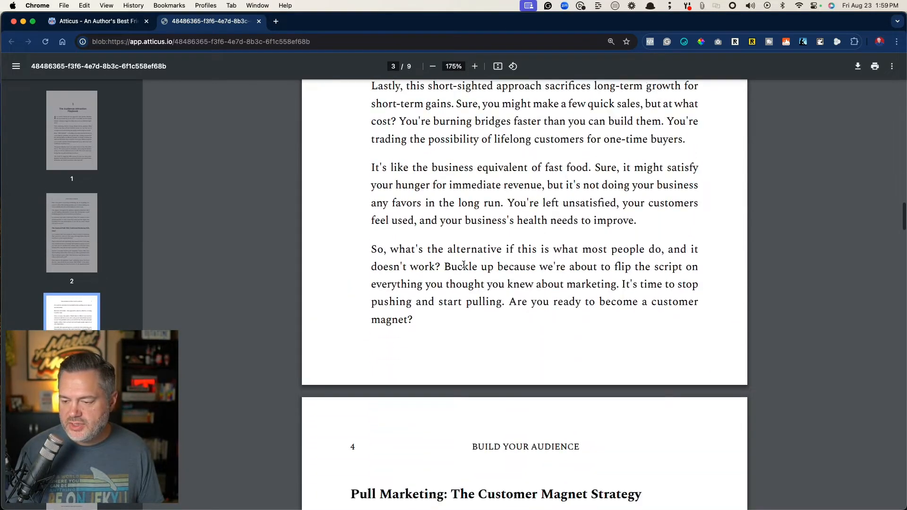
scroll(464, 265, "down", 5)
scroll(463, 265, "down", 5)
scroll(463, 265, "down", 5)
scroll(463, 265, "down", 5)
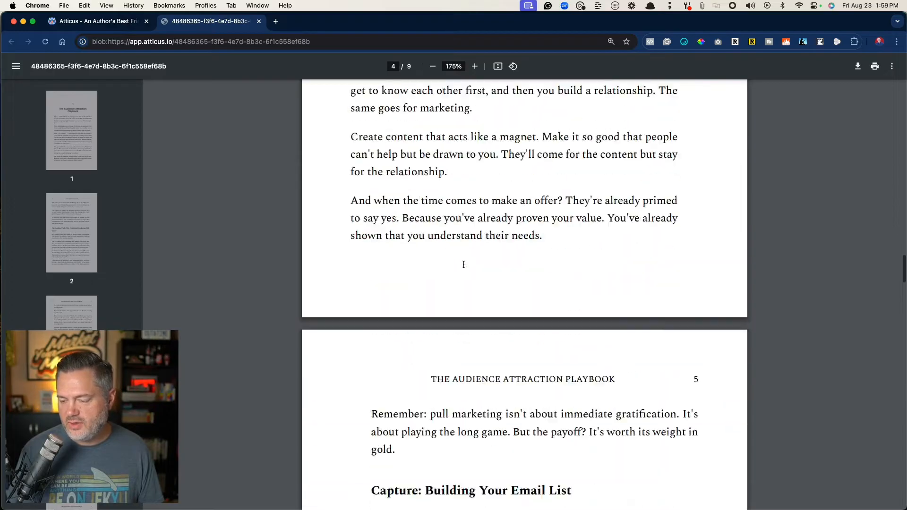
scroll(463, 265, "down", 5)
scroll(464, 265, "down", 5)
scroll(463, 265, "down", 5)
scroll(463, 265, "down", 5)
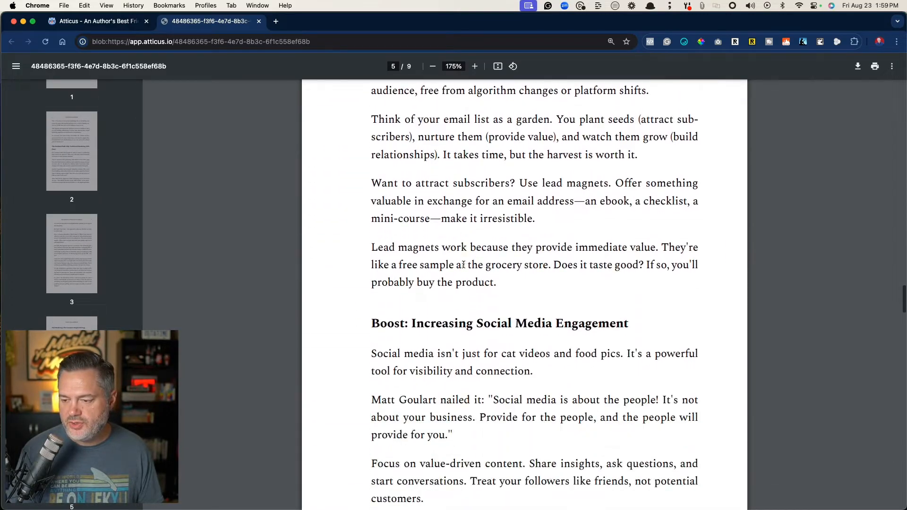
scroll(463, 265, "down", 5)
scroll(463, 265, "down", 5)
scroll(463, 265, "down", 5)
scroll(463, 265, "down", 5)
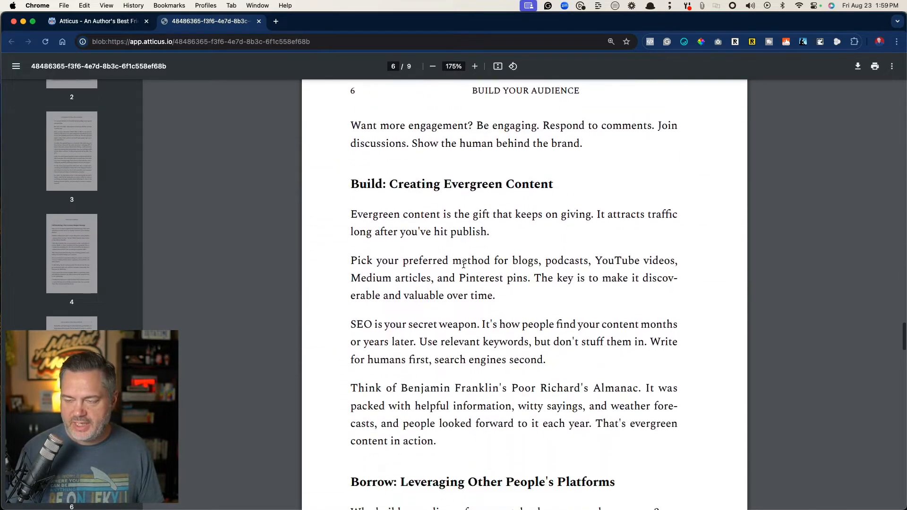
scroll(463, 265, "down", 4)
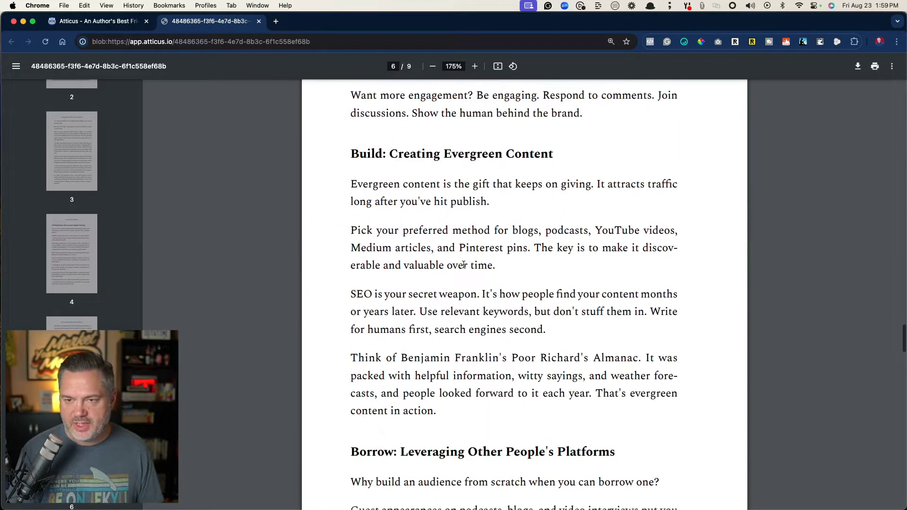
- Return to the Atticus book and show its Formatting theme gallery
left_click(96, 21)
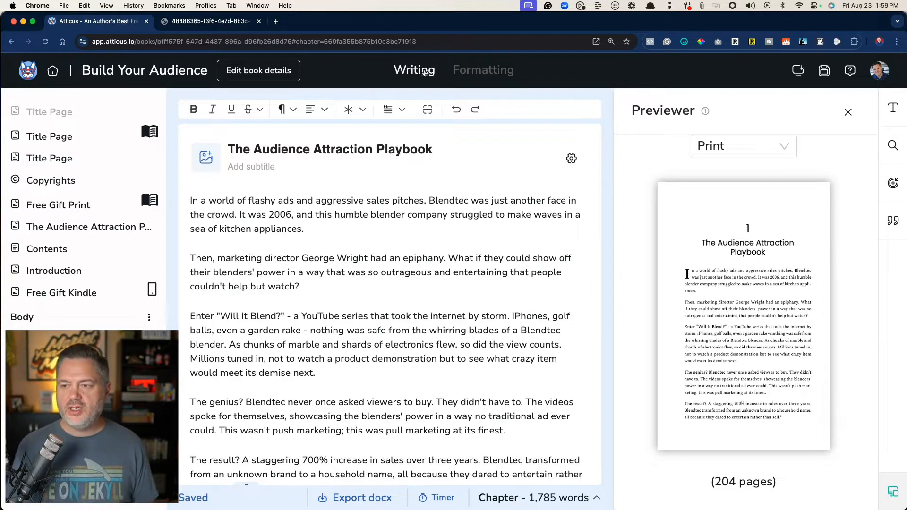
left_click(480, 69)
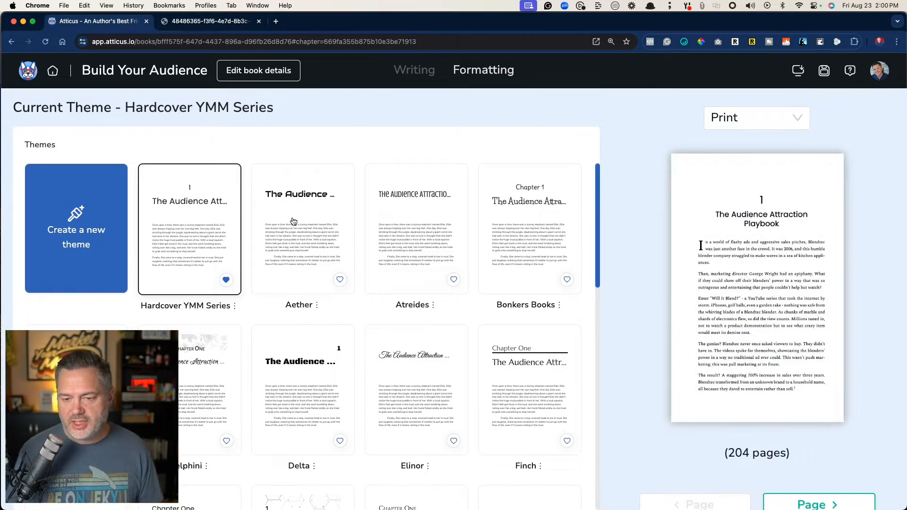
scroll(325, 254, "down", 5)
scroll(325, 254, "down", 3)
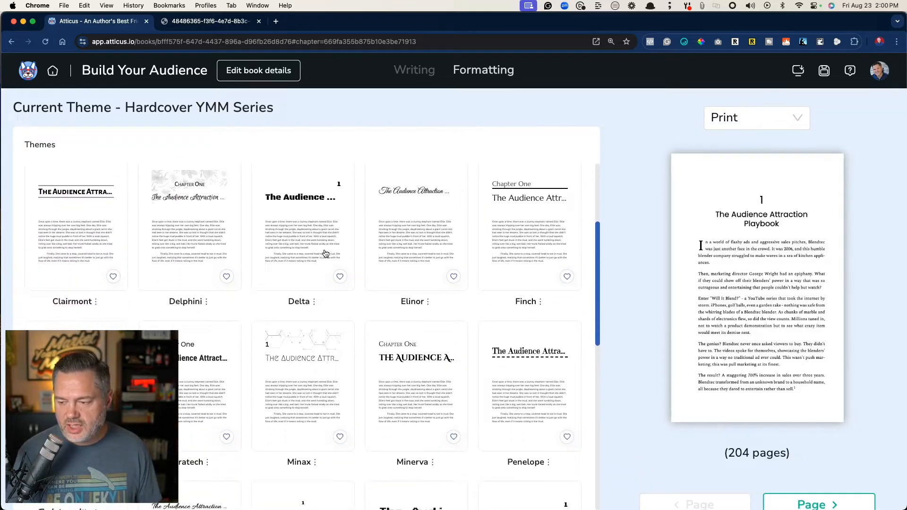
scroll(325, 253, "down", 3)
scroll(324, 253, "down", 3)
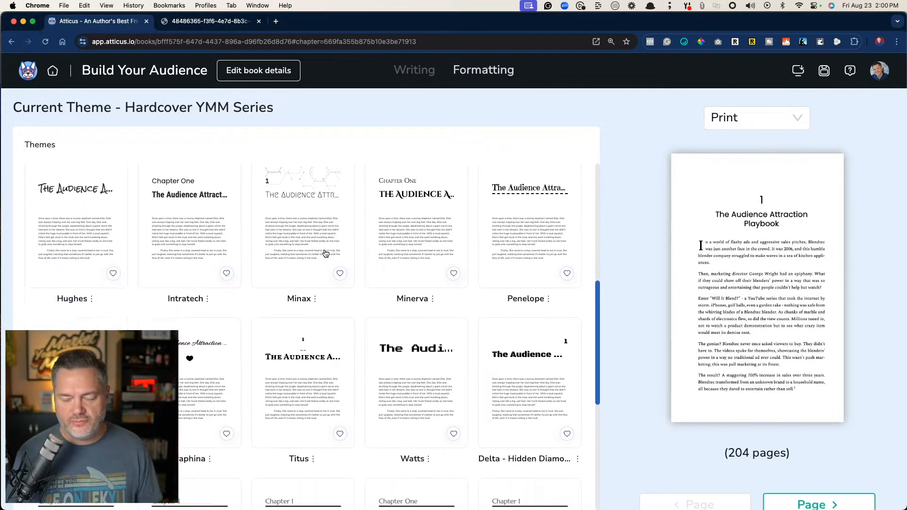
scroll(324, 254, "down", 3)
scroll(325, 253, "down", 2)
scroll(324, 253, "down", 2)
scroll(324, 254, "down", 3)
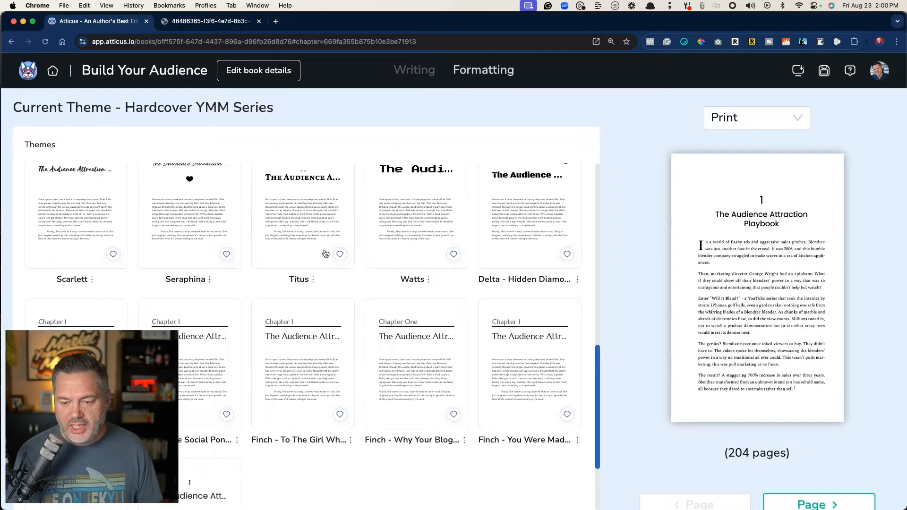
scroll(325, 253, "down", 3)
scroll(325, 253, "down", 1)
scroll(324, 254, "up", 4)
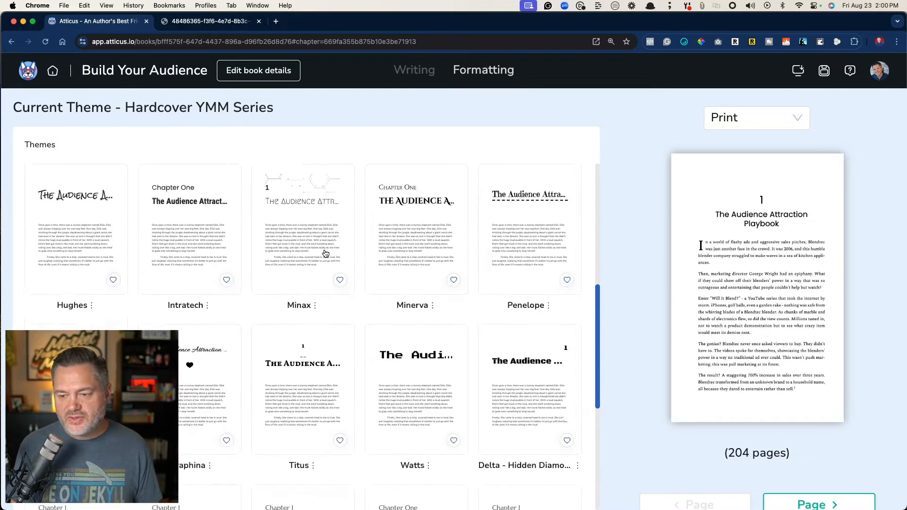
scroll(325, 254, "up", 4)
scroll(324, 254, "up", 3)
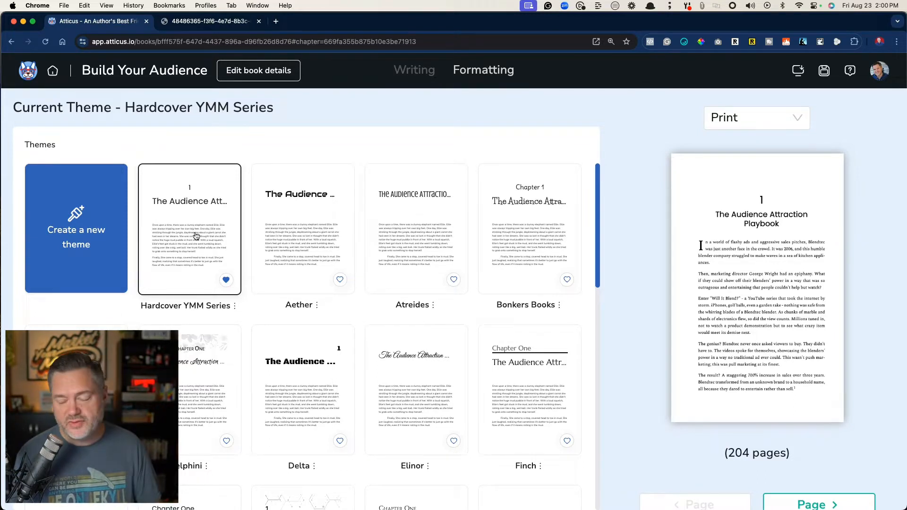
- Edit the Hardcover YMM Series theme and browse each section from Paragraph down to Trim sizes
left_click(234, 306)
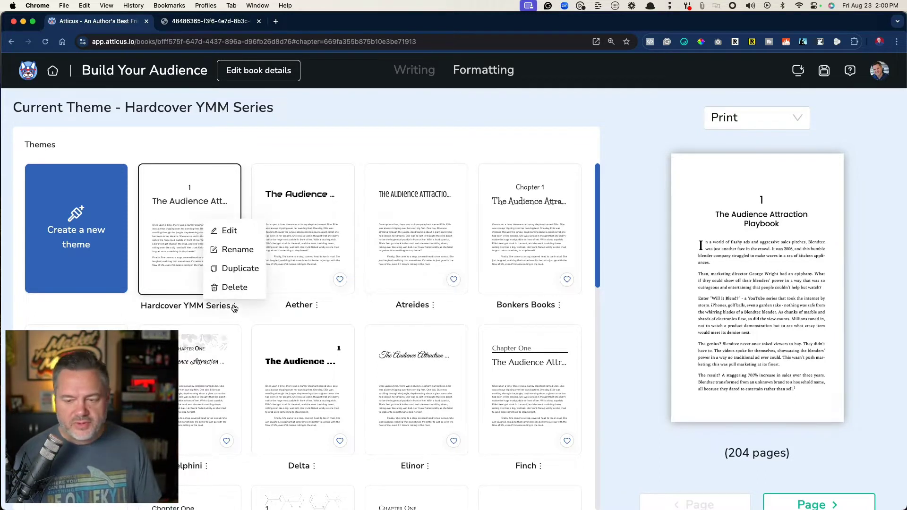
left_click(229, 231)
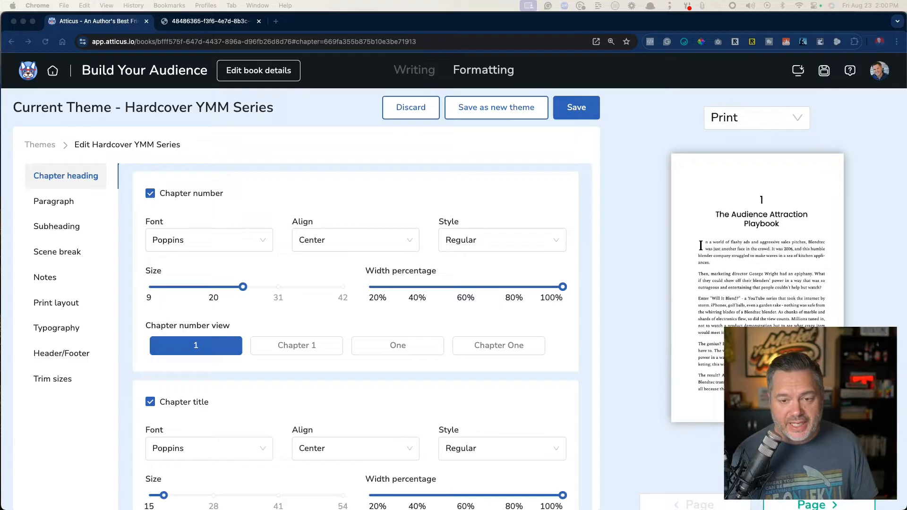
left_click(54, 202)
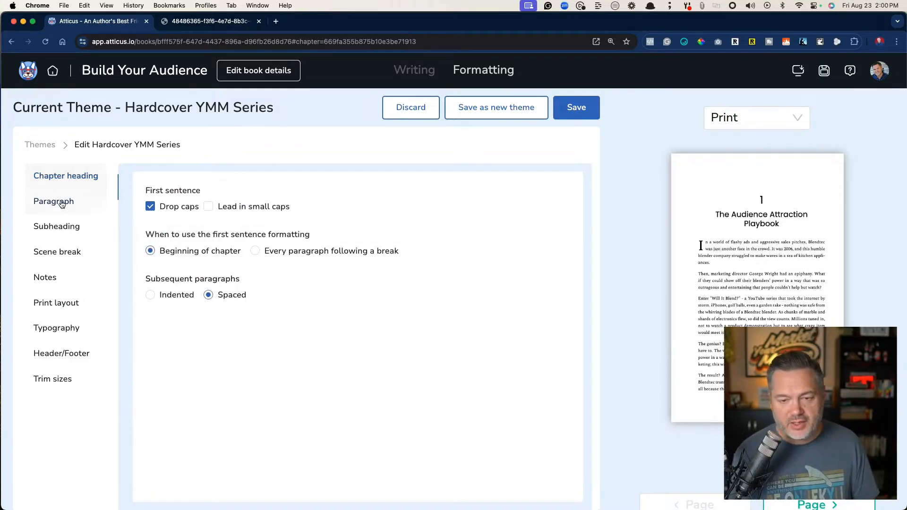
left_click(56, 227)
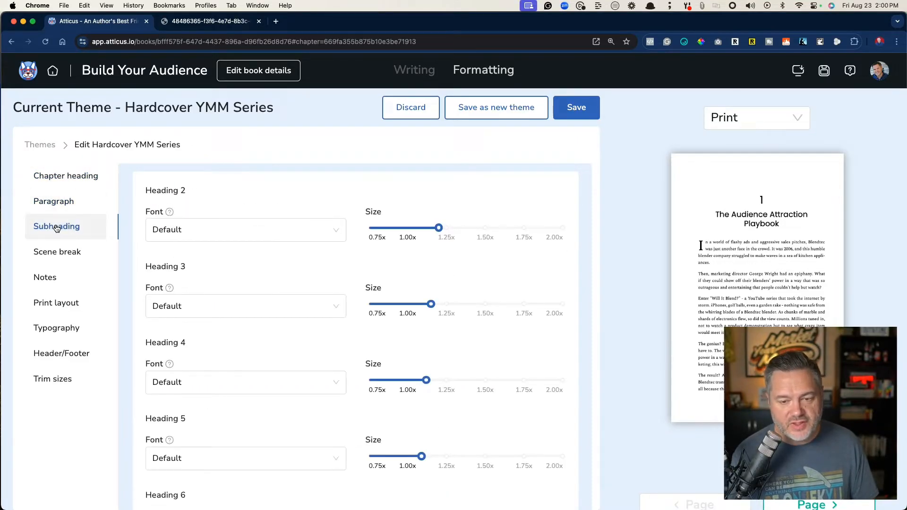
left_click(56, 252)
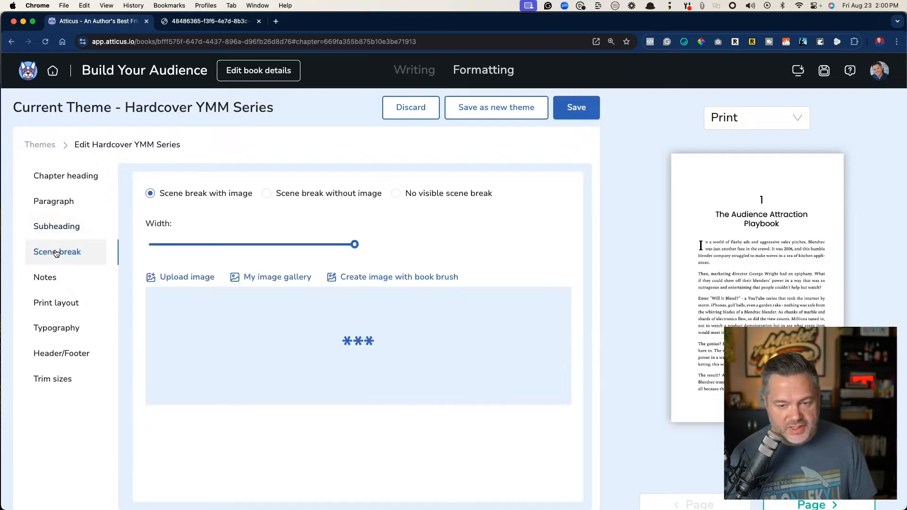
left_click(45, 277)
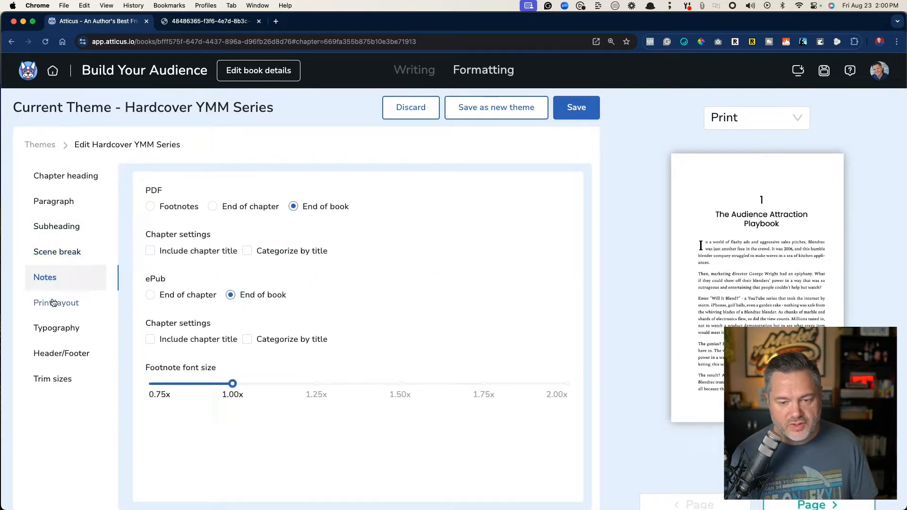
left_click(56, 302)
left_click(51, 327)
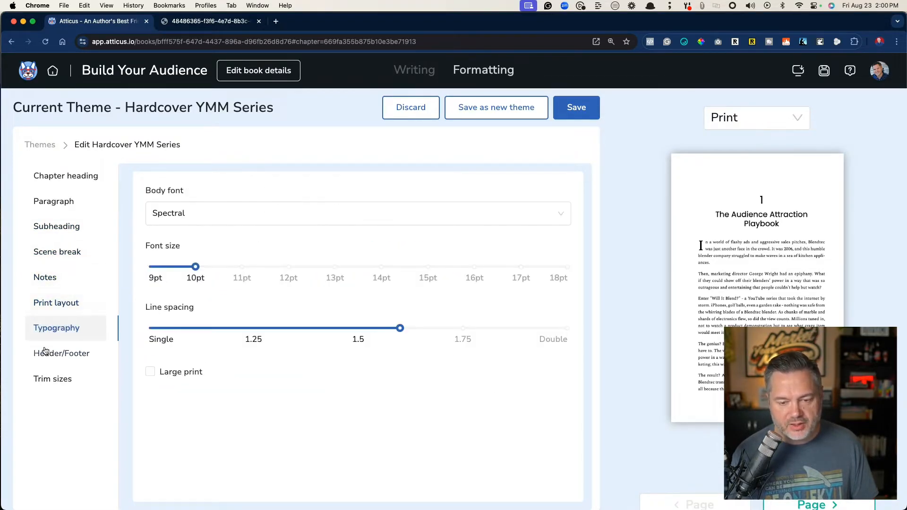
left_click(48, 353)
left_click(47, 380)
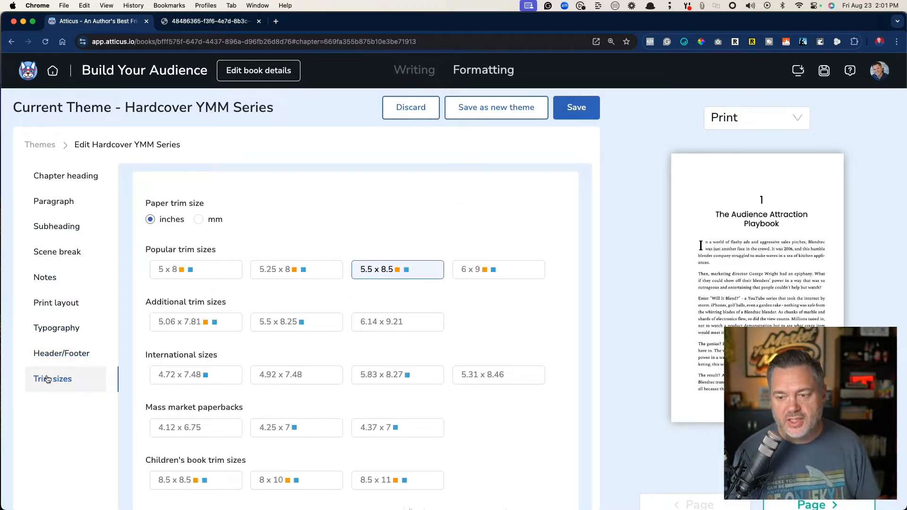
- In Chapter heading settings, hide the chapter number and then restore it
left_click(54, 179)
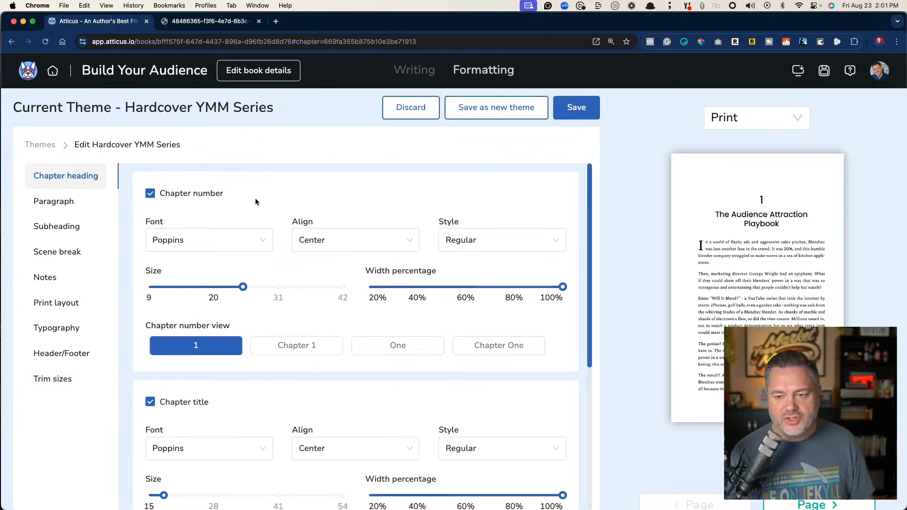
left_click(150, 193)
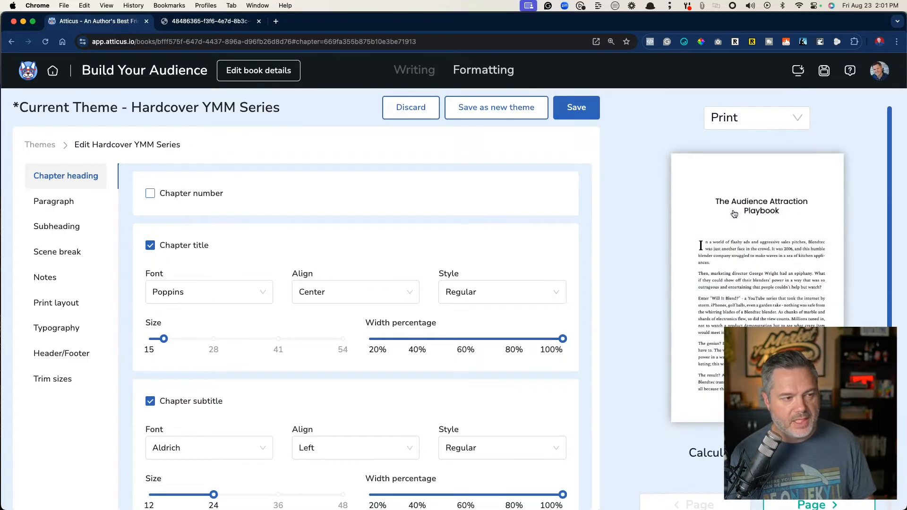
left_click(150, 193)
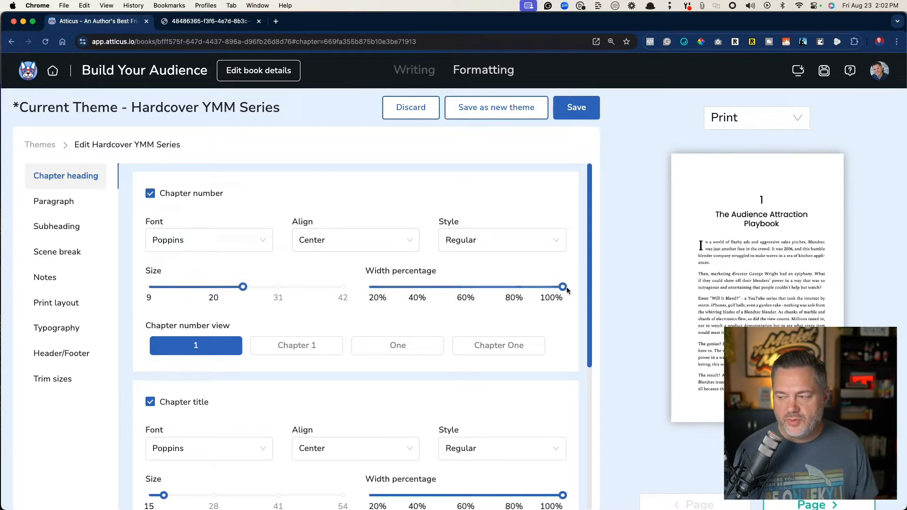
mouse_move(563, 286)
scroll(354, 318, "down", 3)
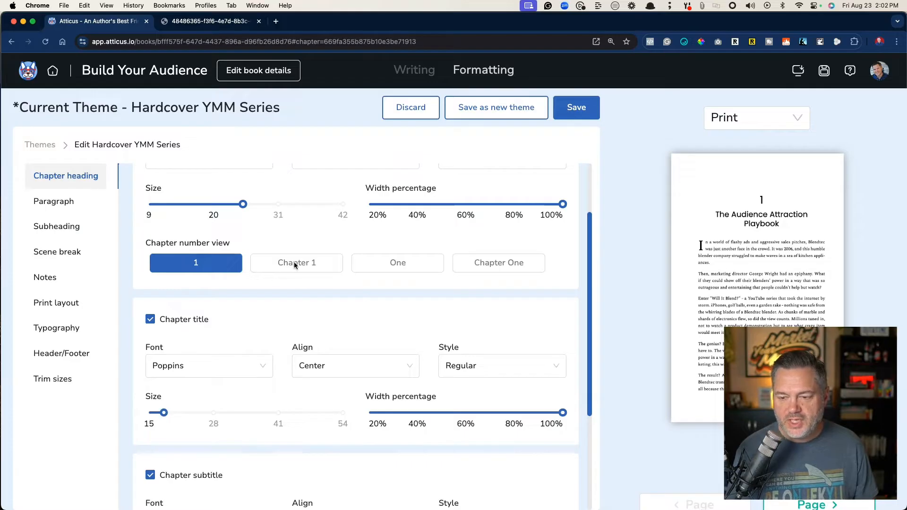
- Try 'Chapter 1' and 'One' number styles, keep numeral 1, and enable a chapter image
left_click(294, 264)
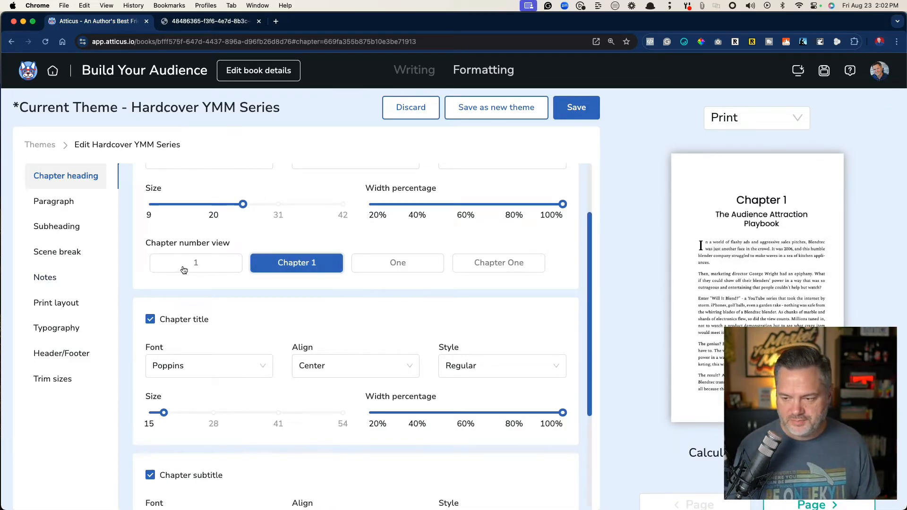
left_click(398, 265)
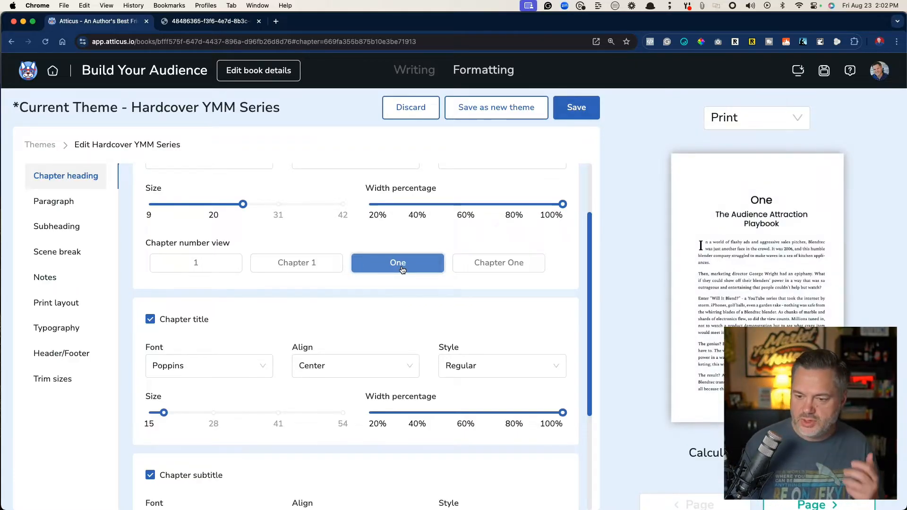
left_click(198, 263)
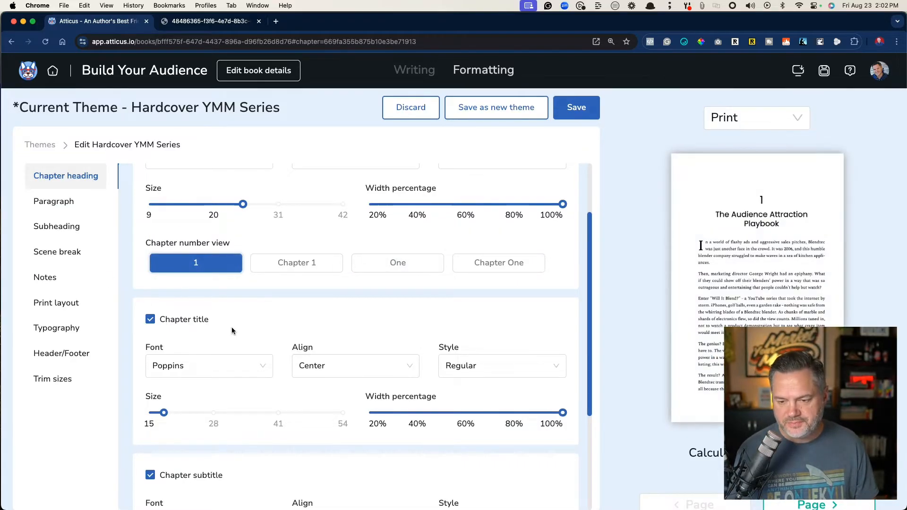
scroll(232, 326, "down", 2)
scroll(232, 326, "down", 3)
scroll(232, 327, "down", 2)
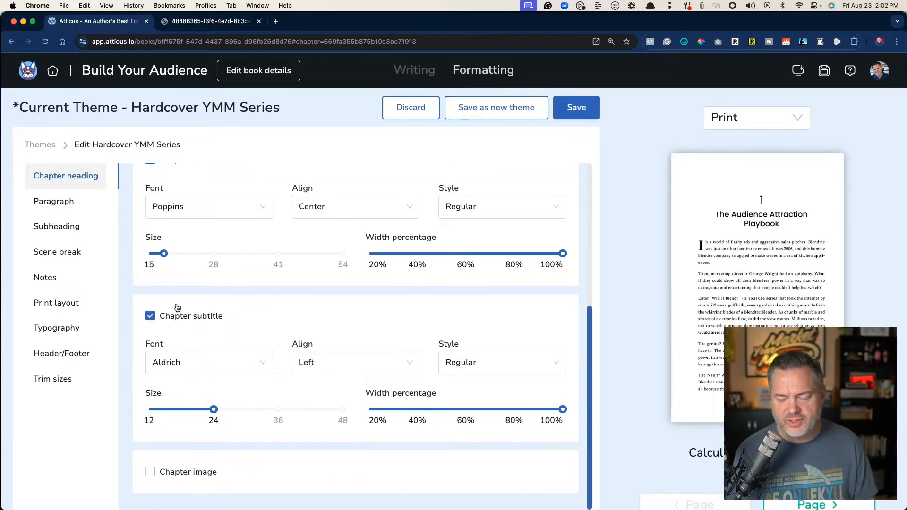
left_click(151, 472)
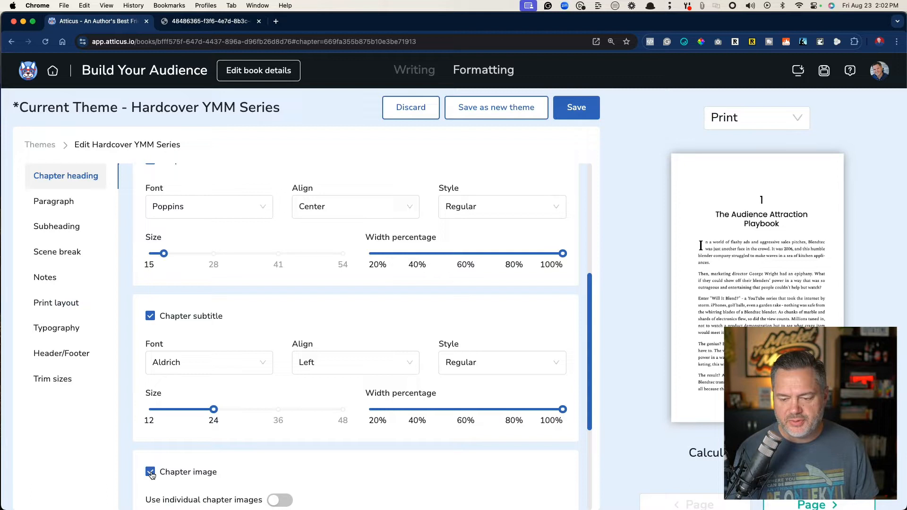
scroll(150, 475, "down", 5)
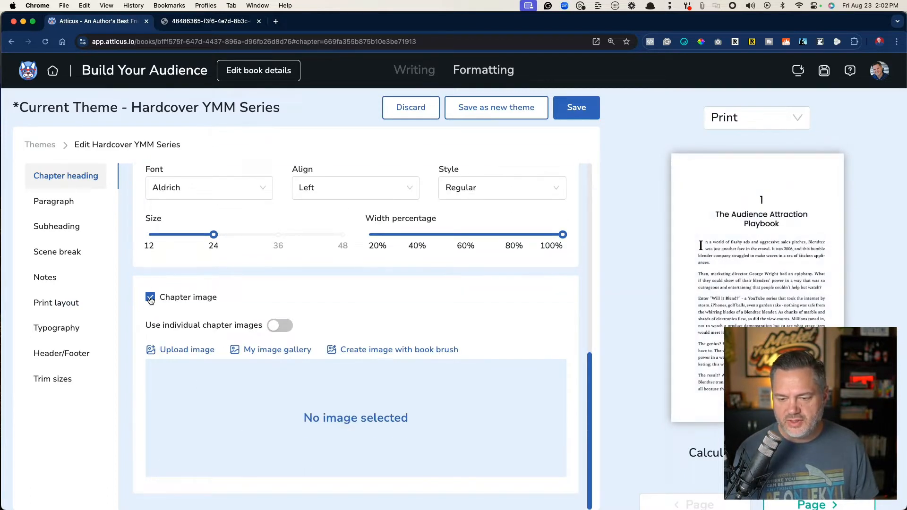
scroll(150, 299, "up", 5)
scroll(174, 346, "up", 5)
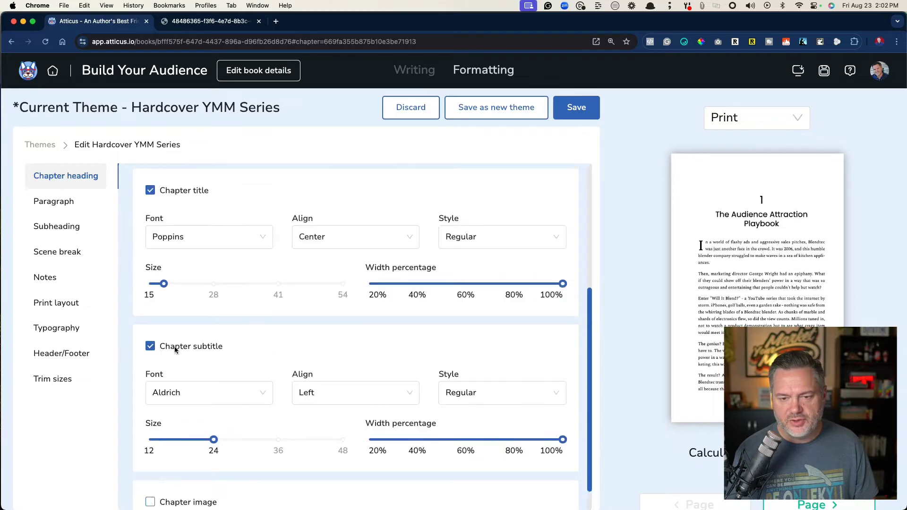
- In Paragraph settings toggle drop caps off and back on, highlight the first-sentence and subsequent-paragraph options, then go to Subheading
left_click(53, 201)
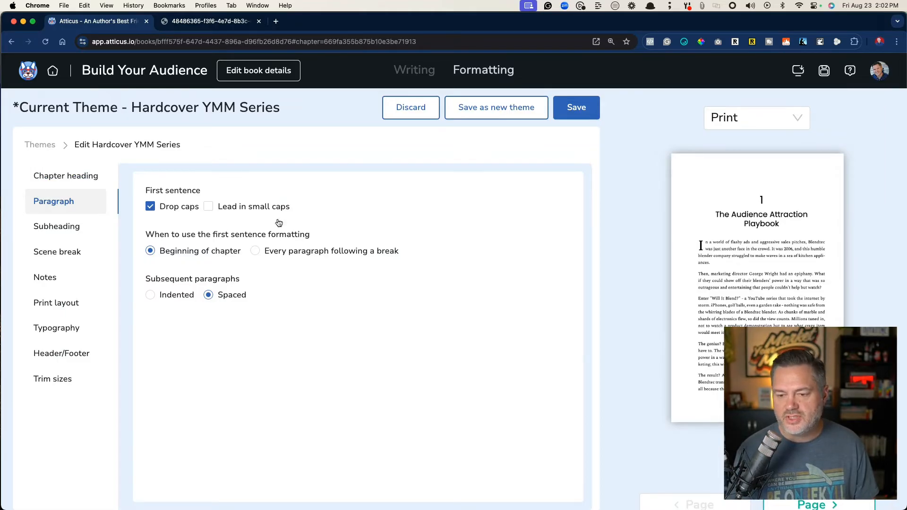
left_click(151, 206)
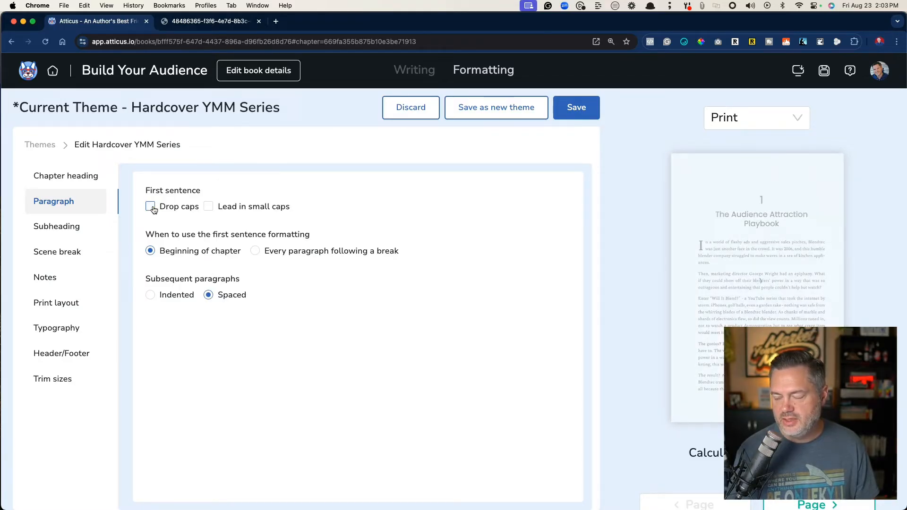
left_click(150, 206)
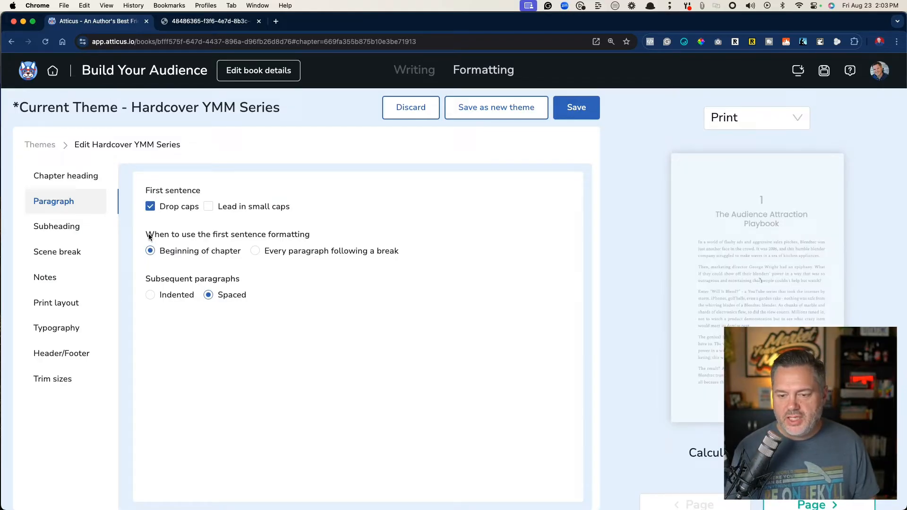
left_click_drag(146, 234, 320, 236)
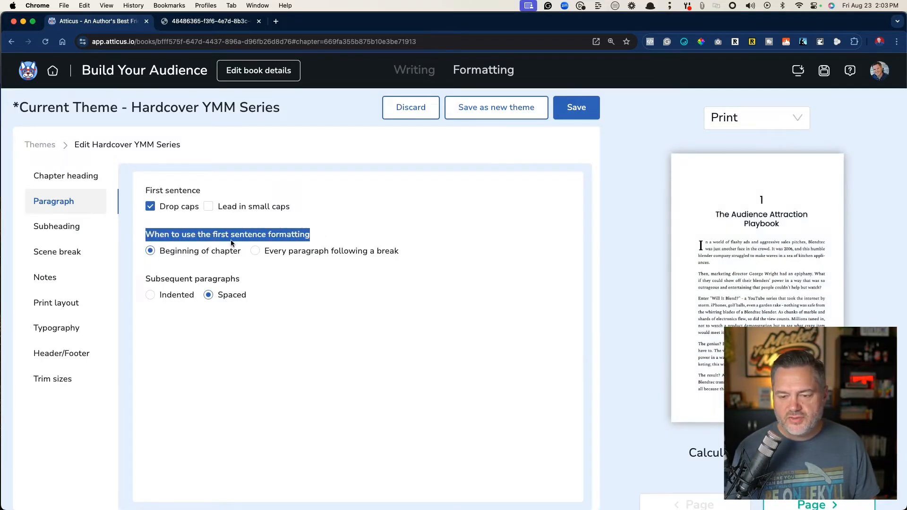
left_click_drag(144, 277, 262, 279)
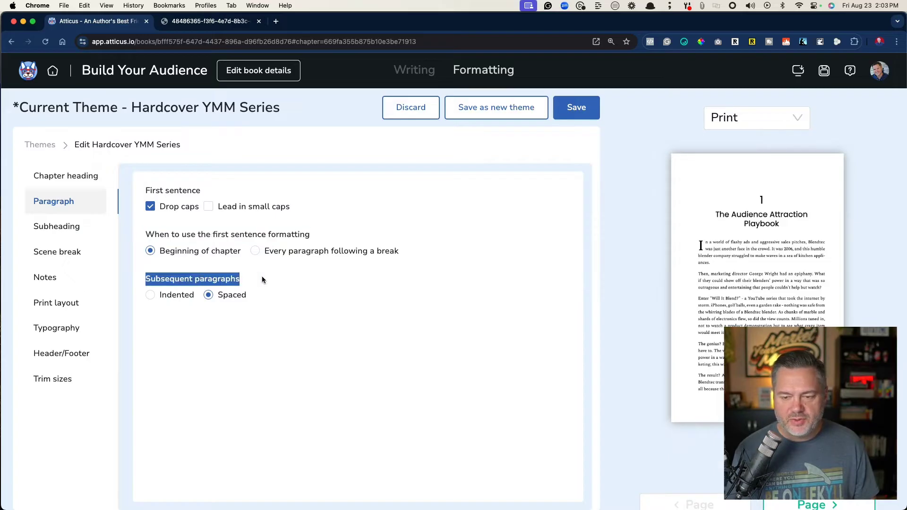
left_click(190, 346)
left_click(57, 227)
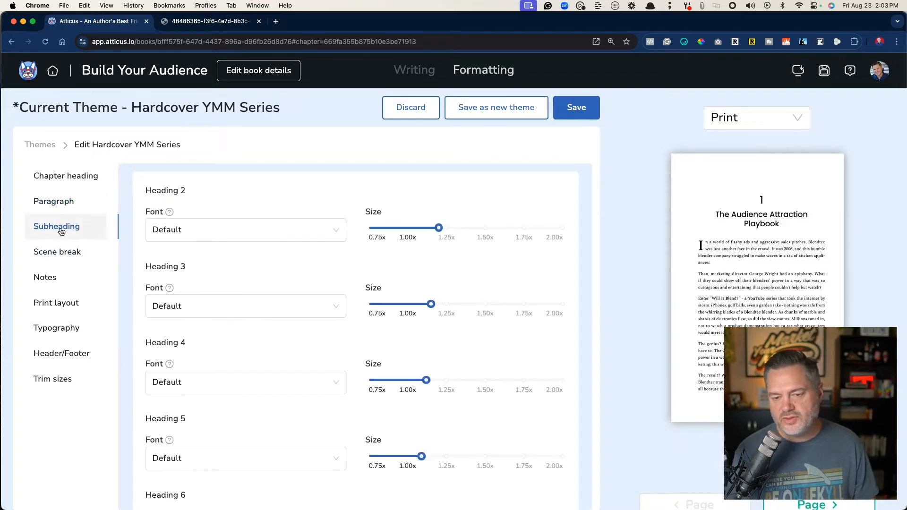
scroll(244, 262, "down", 3)
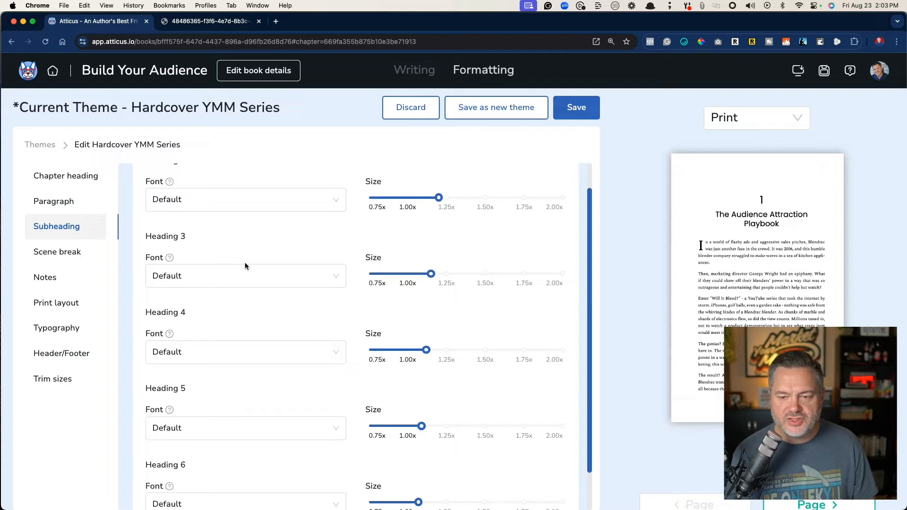
scroll(244, 265, "down", 1)
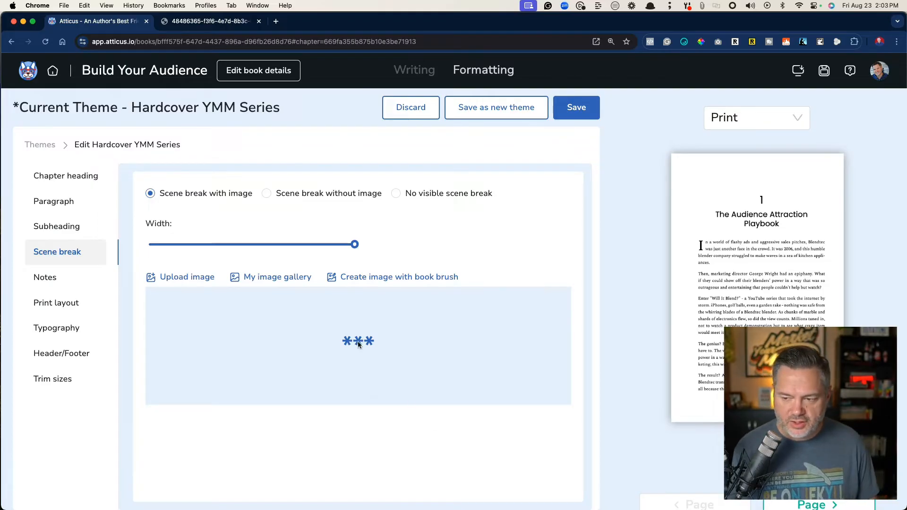
- Show the theme's Notes settings with end-of-book notes and 1.00x footnote size
left_click(45, 278)
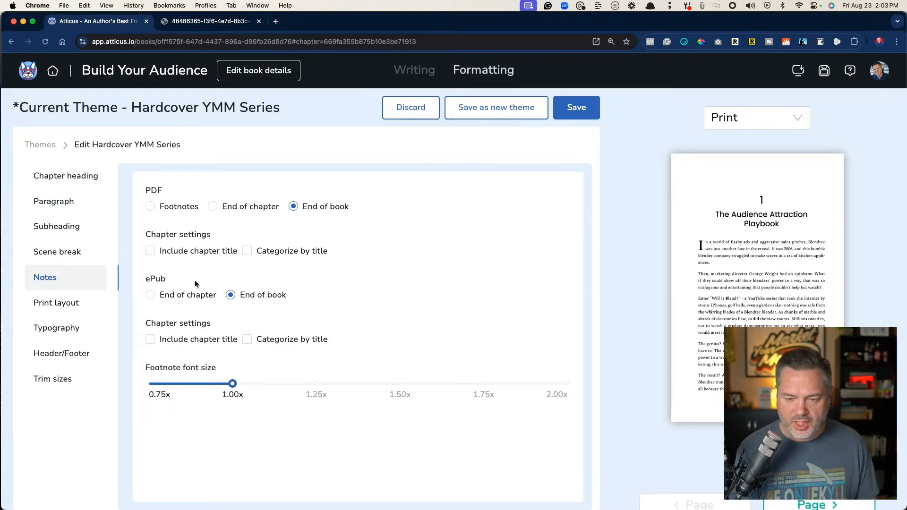
- Show the Print layout settings to review margins and keep options
left_click(50, 303)
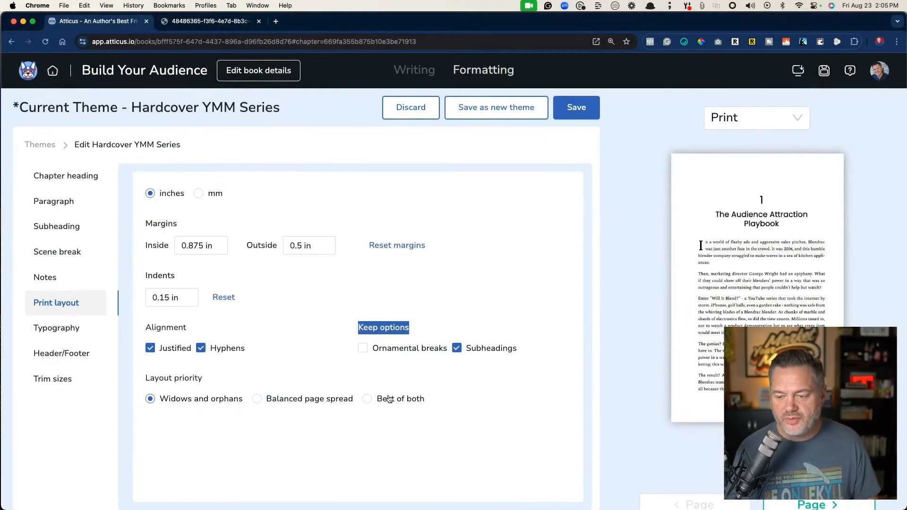
- Show the Typography settings, then the Header/Footer layout options
left_click(56, 330)
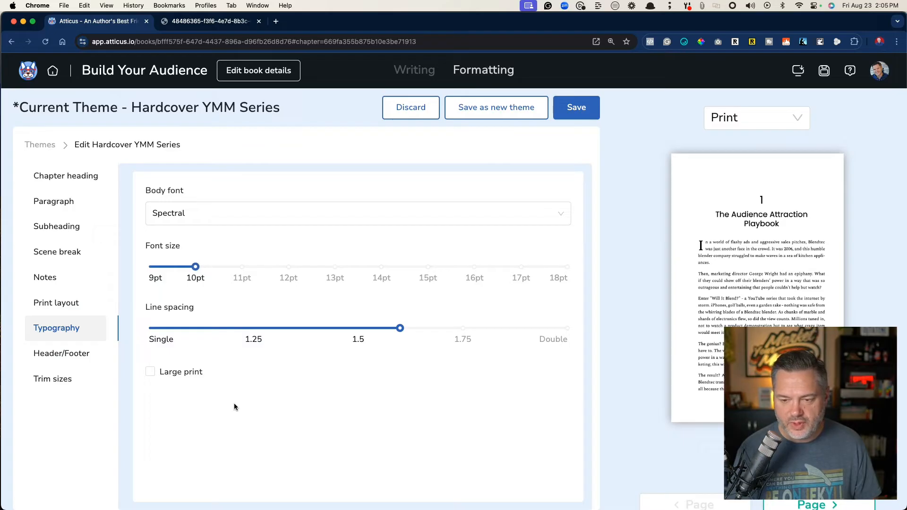
left_click(62, 354)
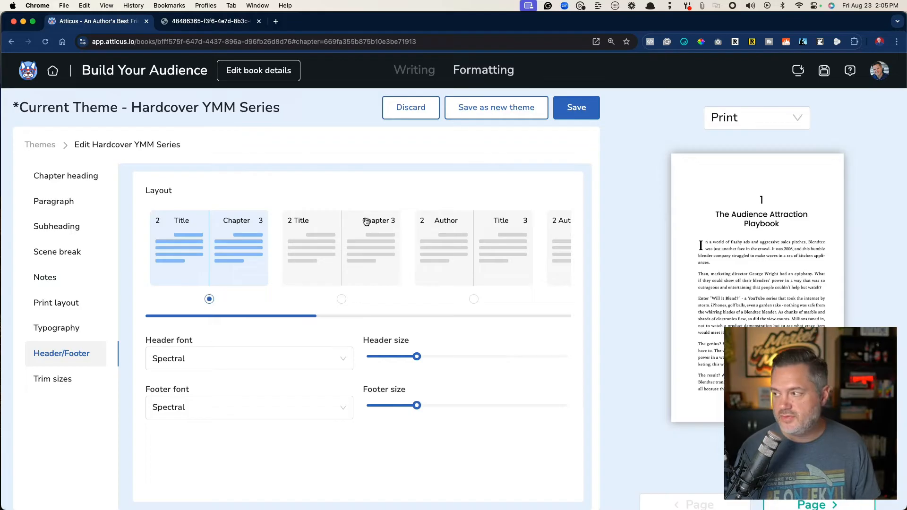
scroll(366, 222, "right", 4)
scroll(425, 223, "right", 4)
scroll(460, 223, "right", 3)
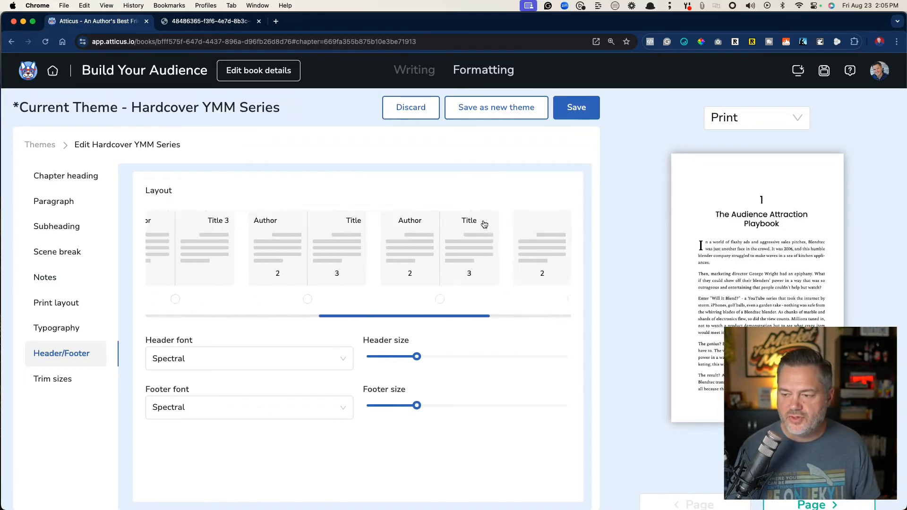
scroll(484, 225, "right", 3)
scroll(484, 223, "left", 8)
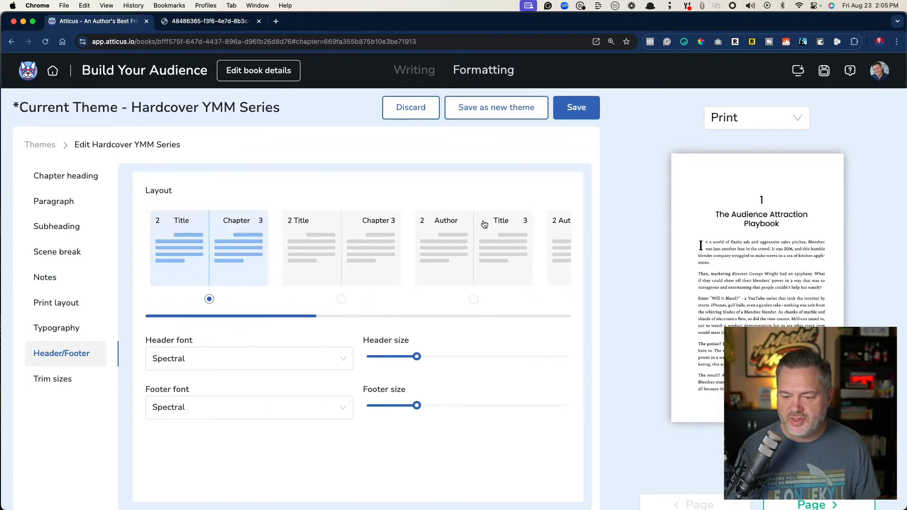
- Review the trim sizes with 5.5 x 8.5 selected for the Hardcover YMM Series theme
left_click(52, 382)
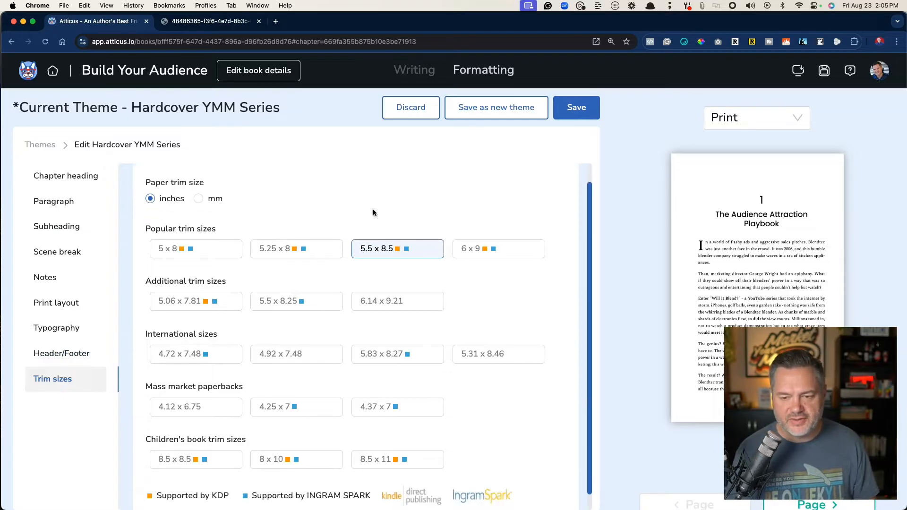
scroll(375, 211, "down", 2)
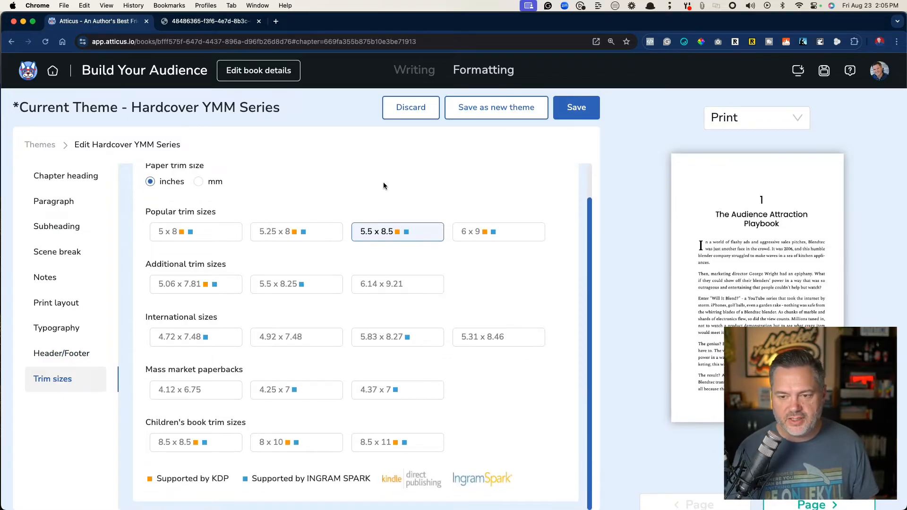
scroll(384, 182, "up", 2)
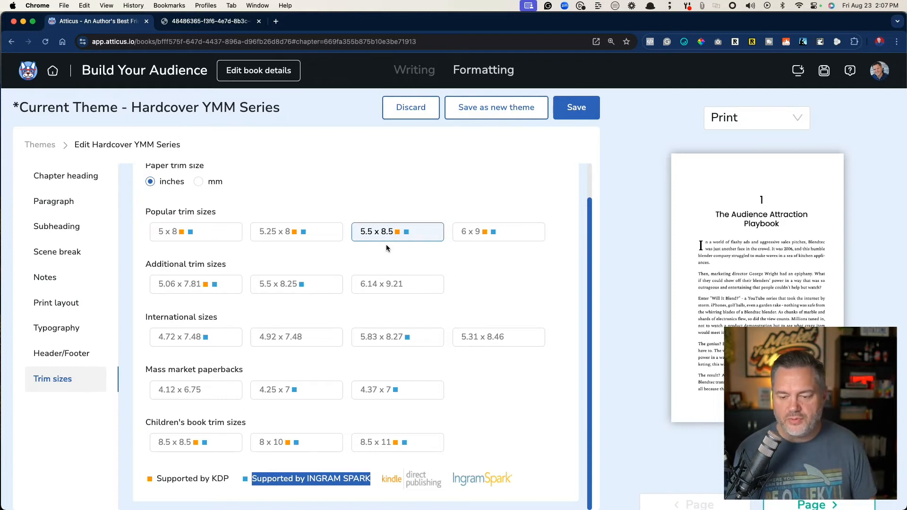
left_click(220, 479)
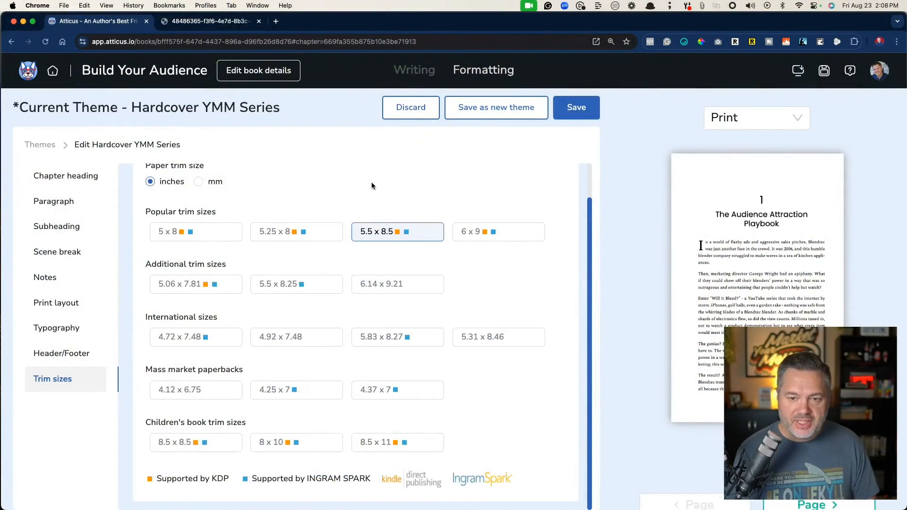
left_click(576, 107)
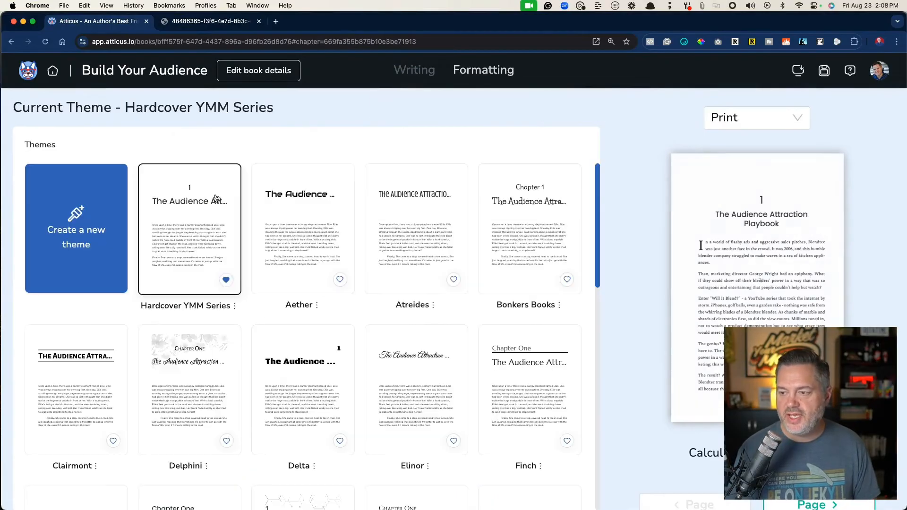